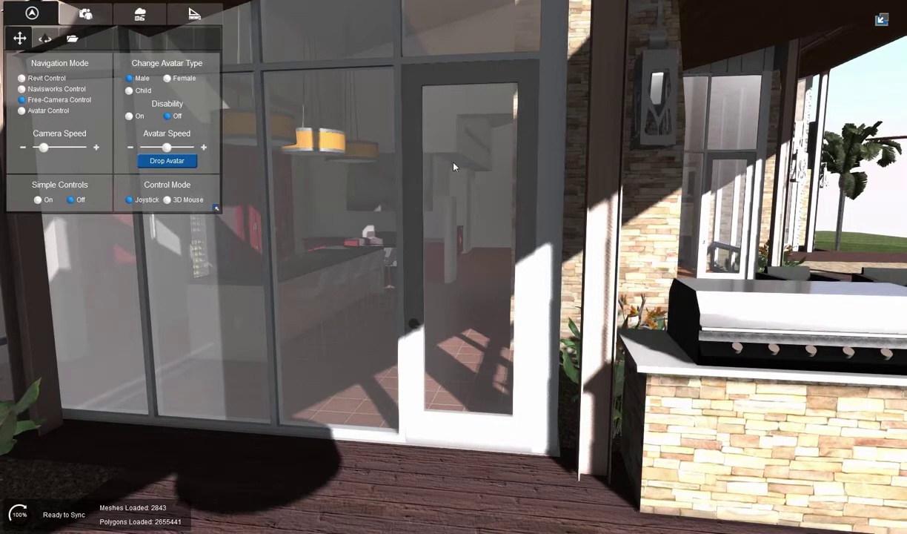
- Select the glass patio door and customize its animation as a Single Door
click(464, 252)
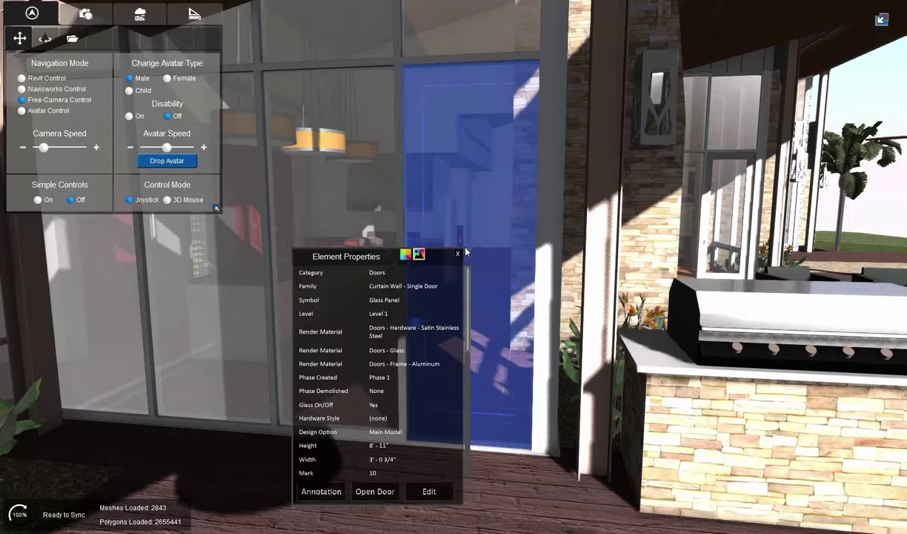
click(141, 14)
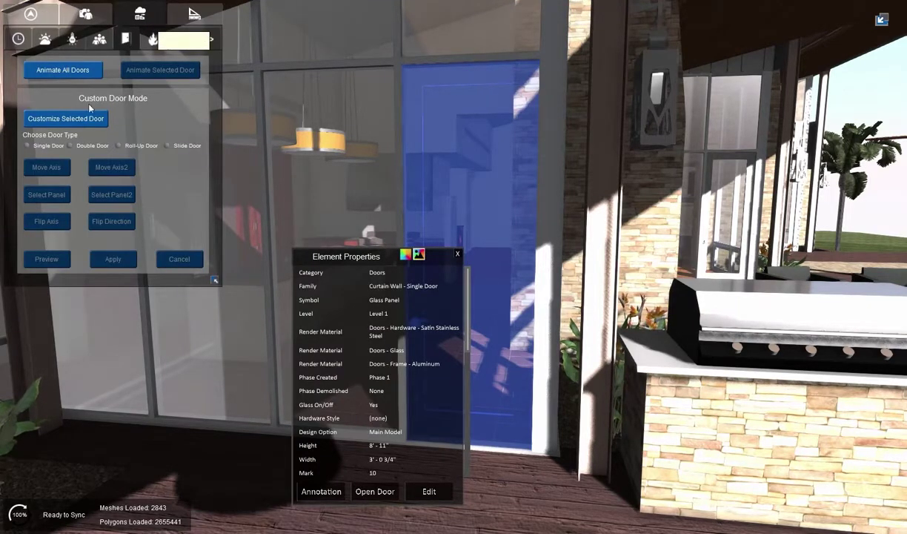
click(66, 120)
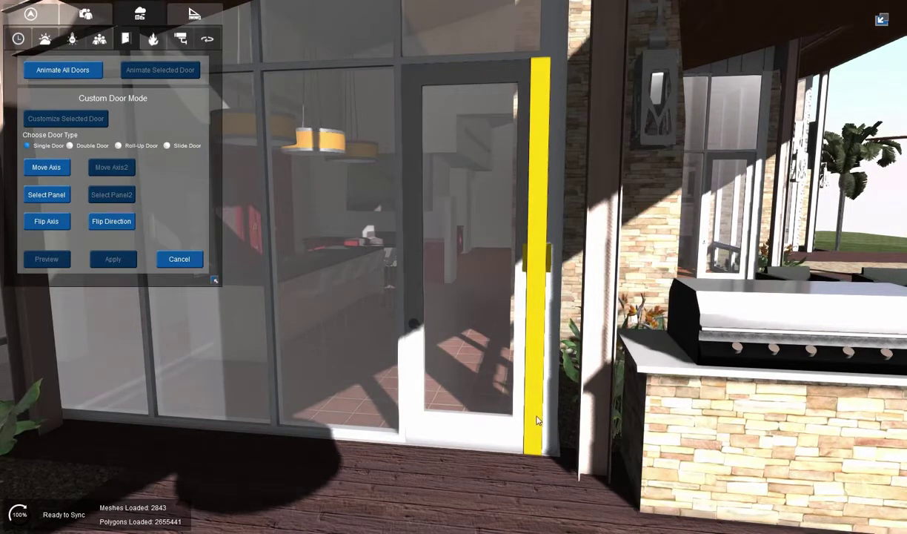
- Move the patio door's hinge axis to its right edge
click(42, 170)
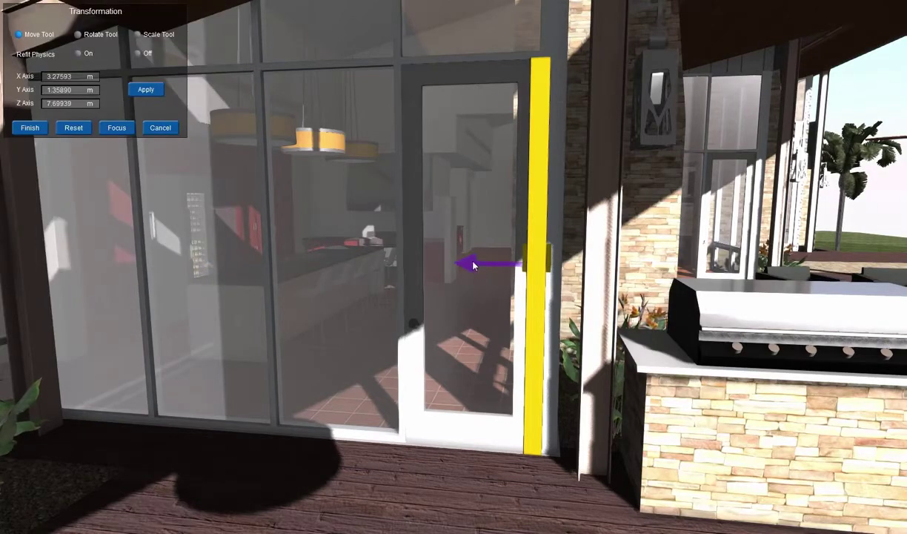
mouse_move(474, 266)
mouse_down()
mouse_move(175, 274)
mouse_move(447, 278)
mouse_up()
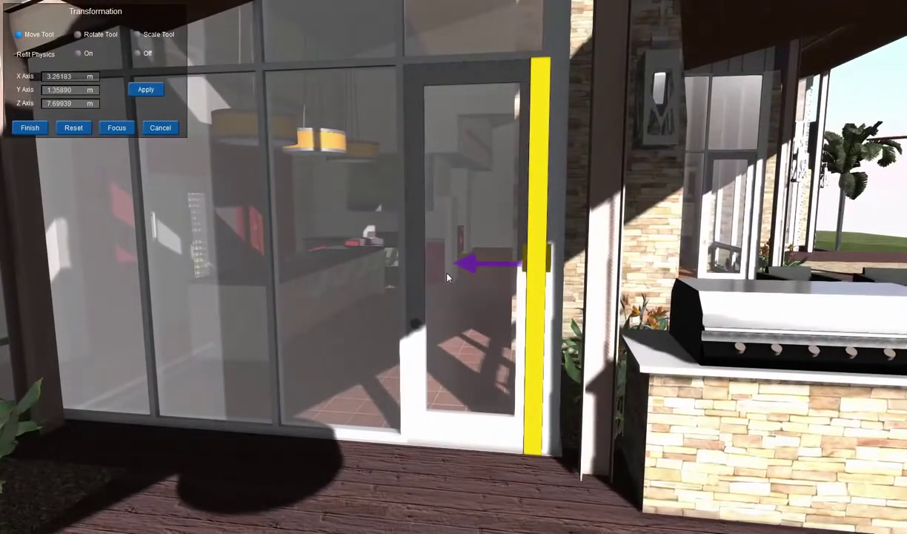
drag(447, 278, 454, 246)
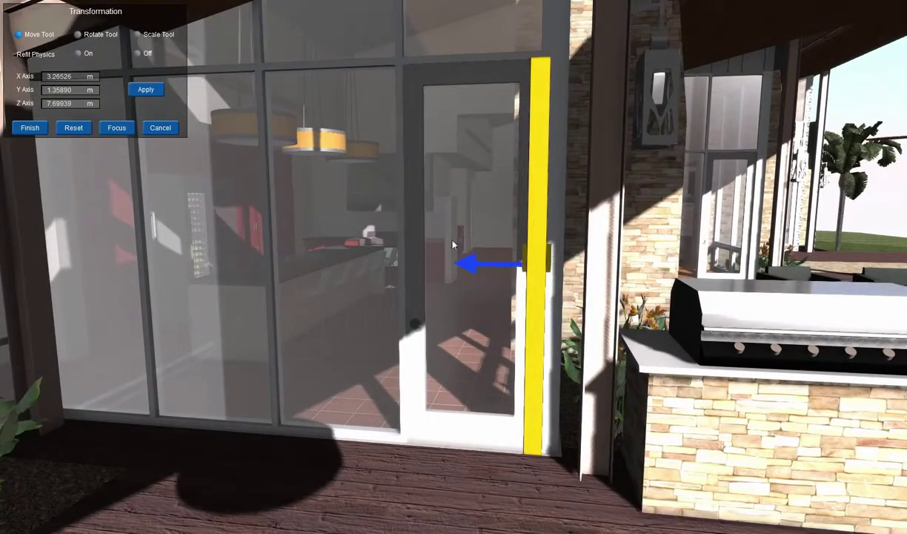
click(28, 123)
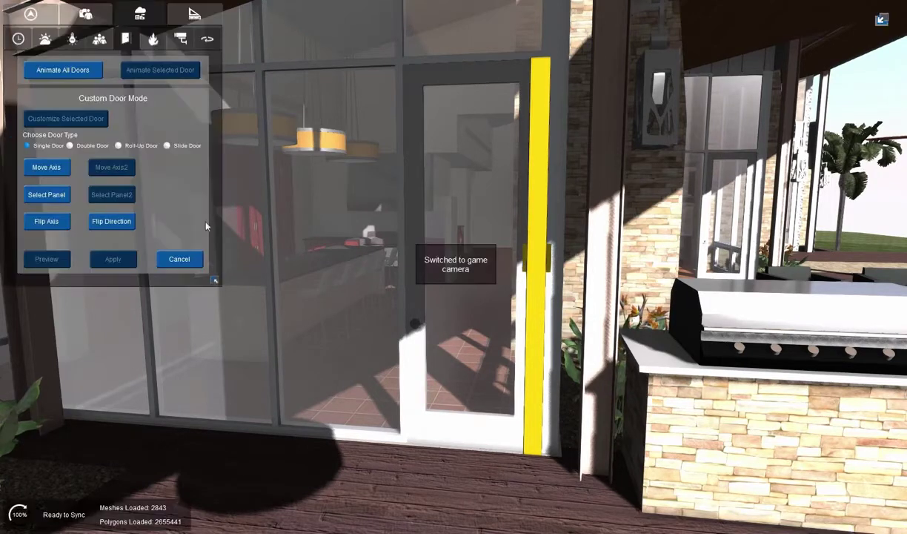
- Set the glass panel as the door's swinging part
click(43, 196)
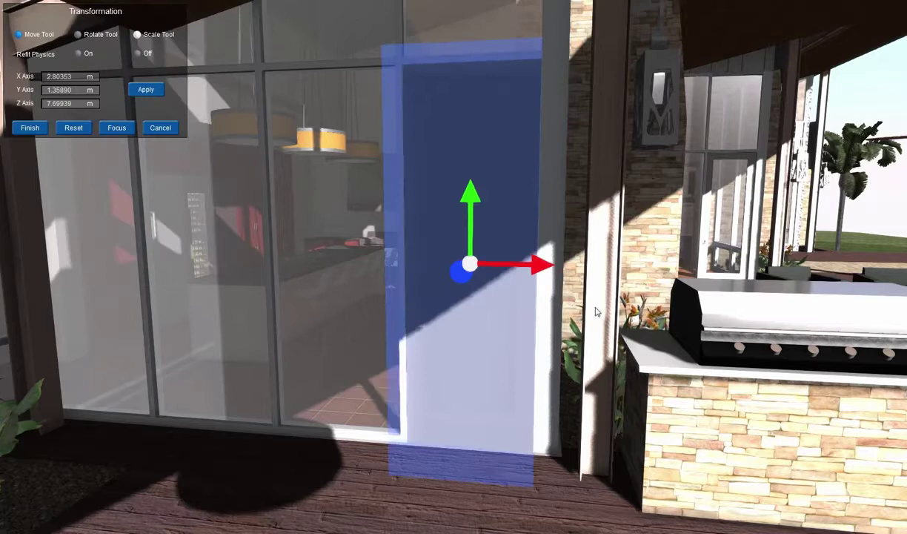
drag(470, 197, 474, 117)
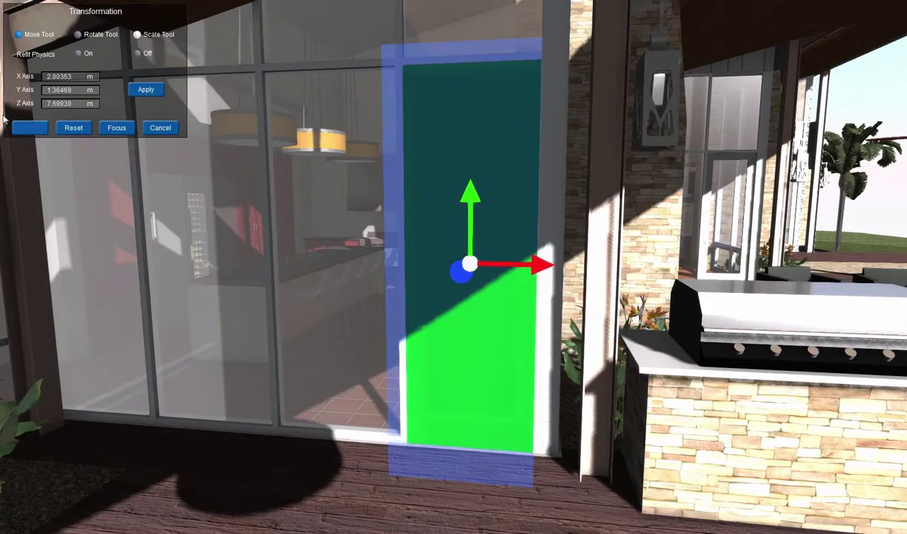
click(22, 130)
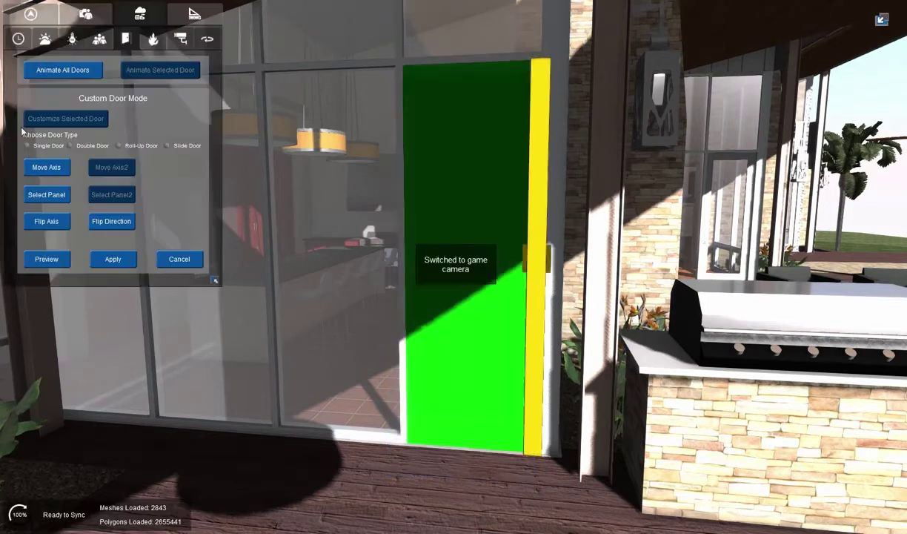
- Flip the hinge axis, preview and apply the swing, then test opening and closing the door
click(51, 265)
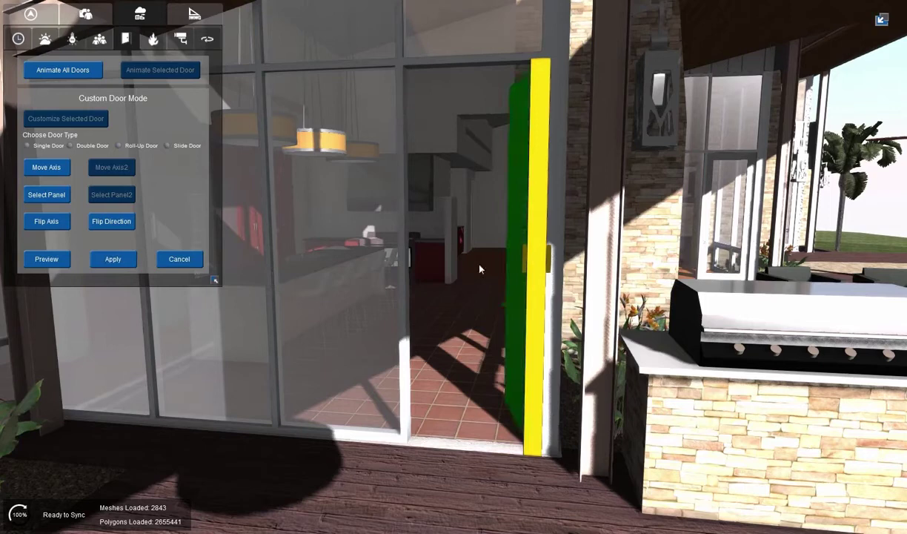
click(59, 229)
click(52, 264)
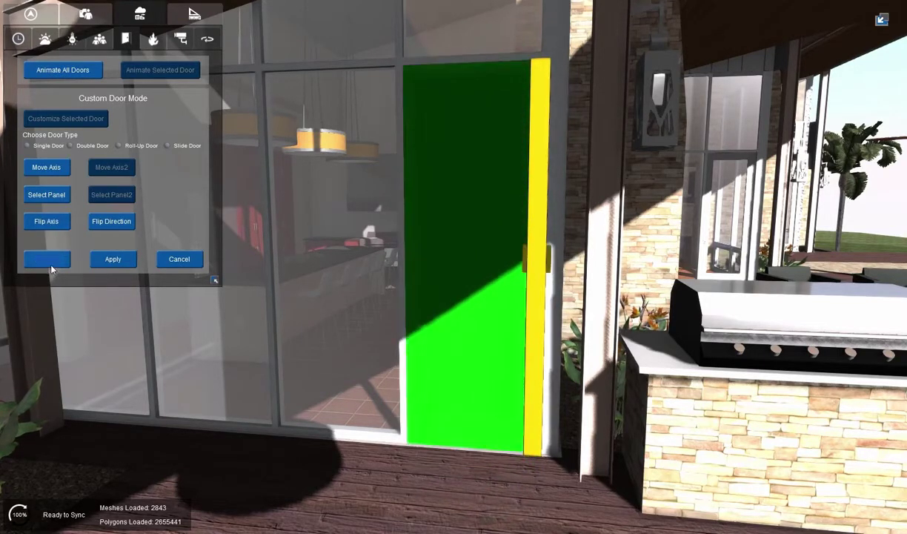
click(45, 256)
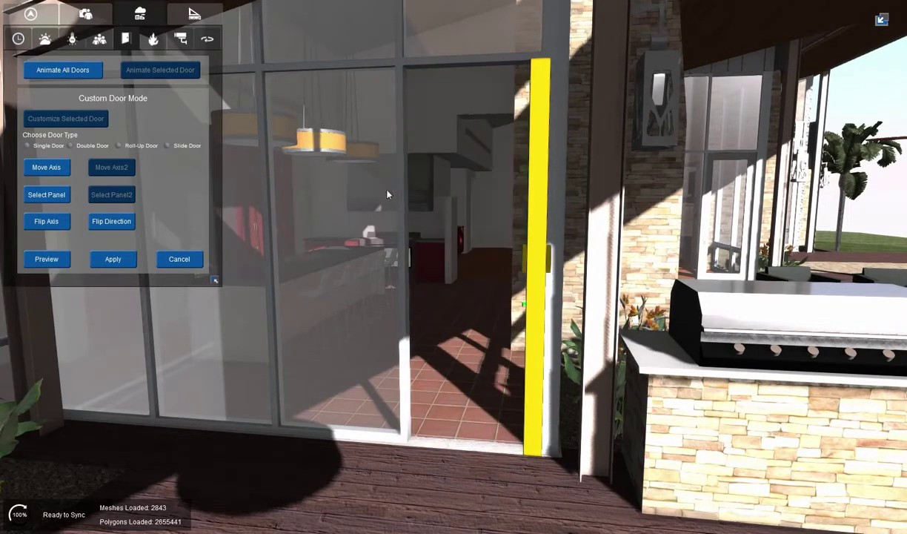
click(117, 262)
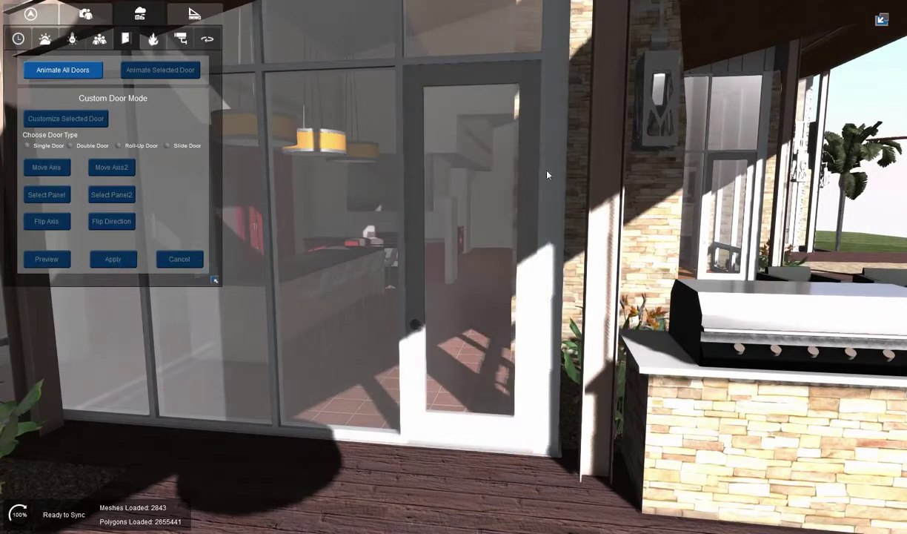
click(473, 236)
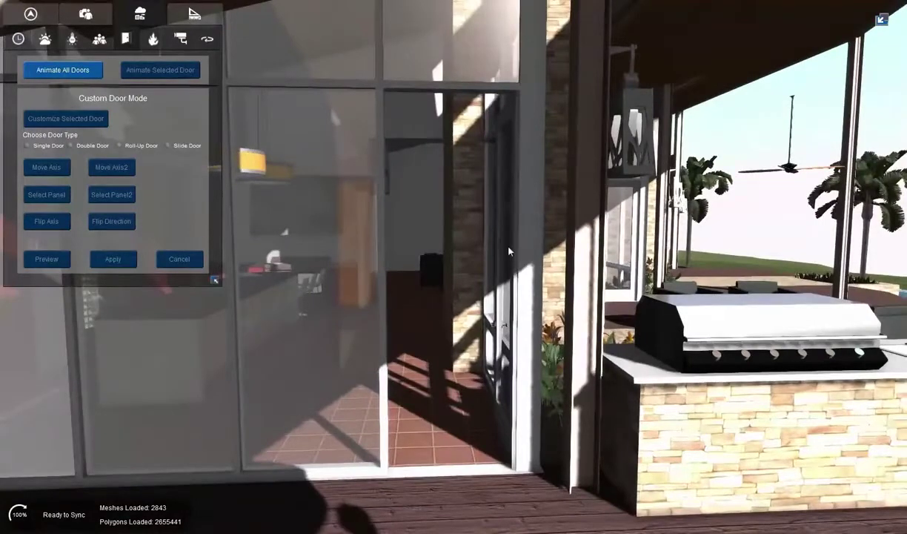
click(509, 251)
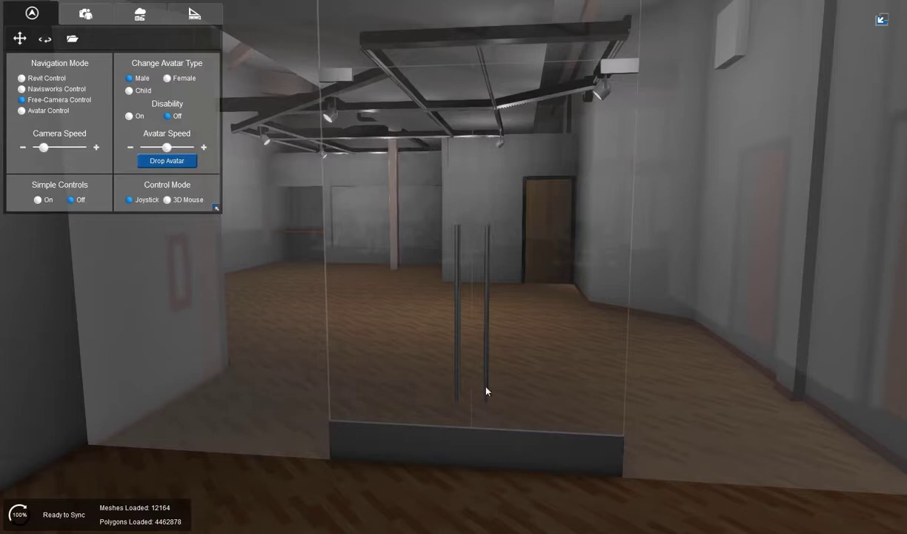
- Select the glass double door and customize its animation as a Double Door
click(534, 192)
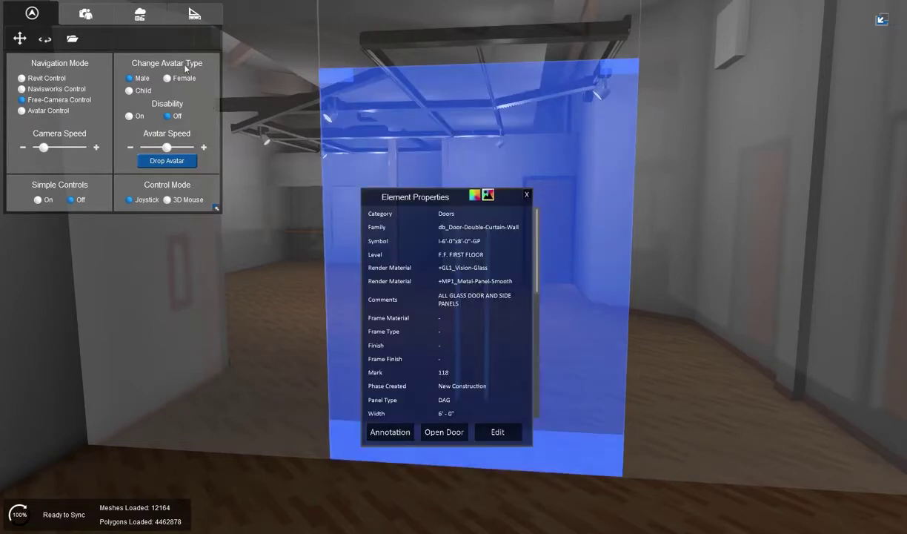
click(139, 15)
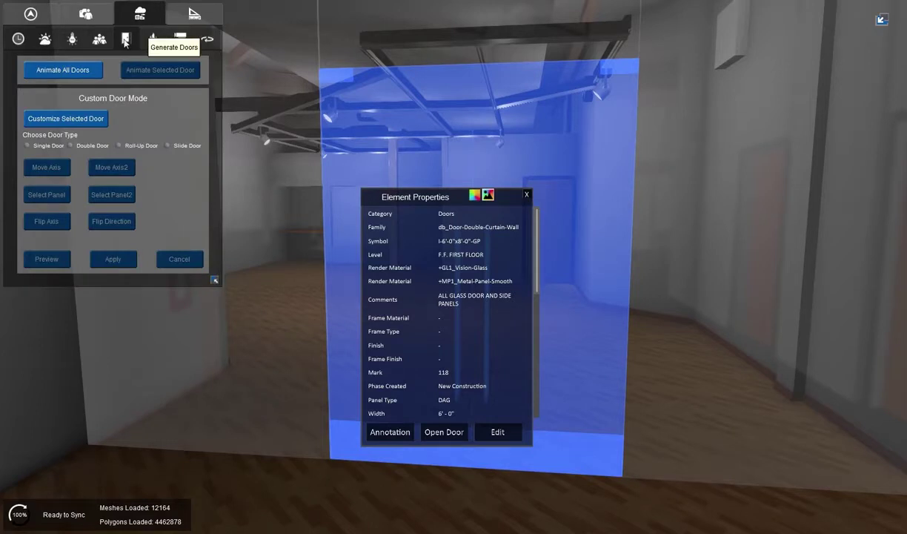
click(93, 118)
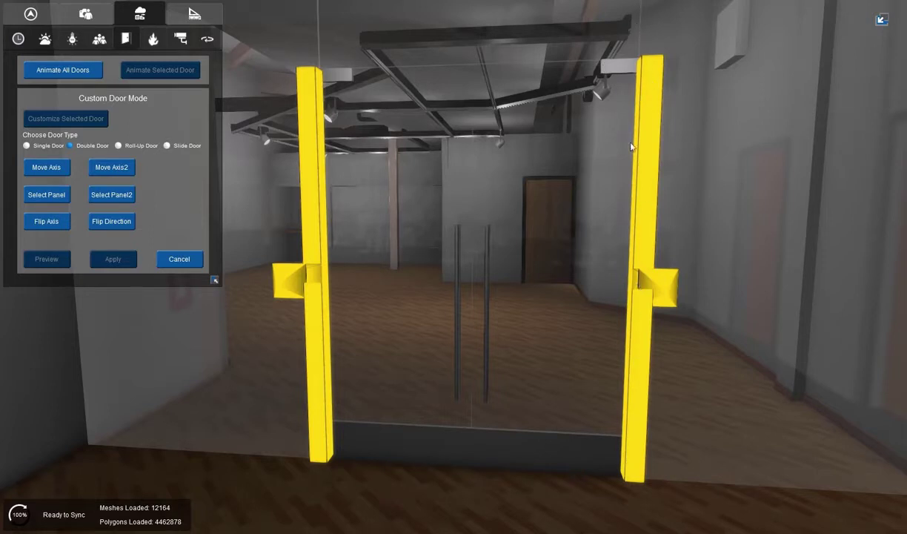
- Move both hinge axes to the double door's outer edges
click(46, 167)
drag(370, 274, 443, 281)
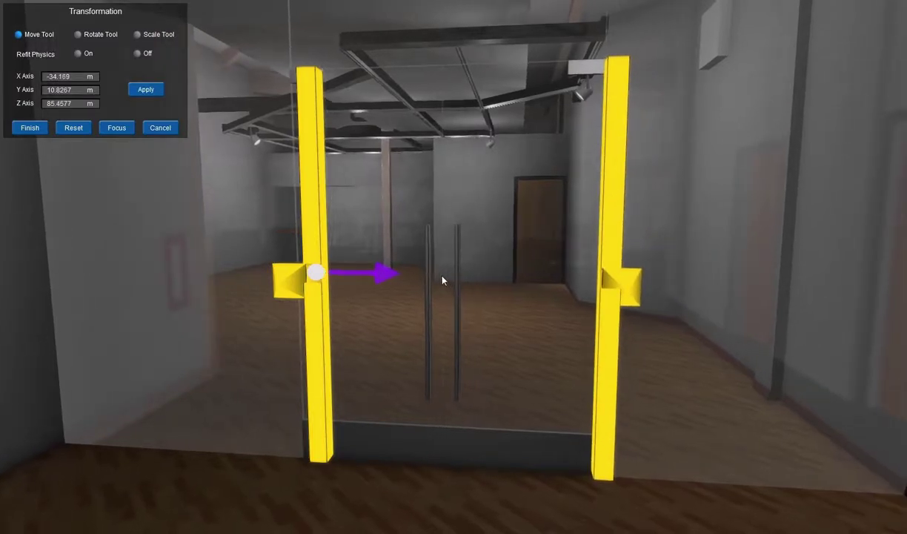
click(29, 127)
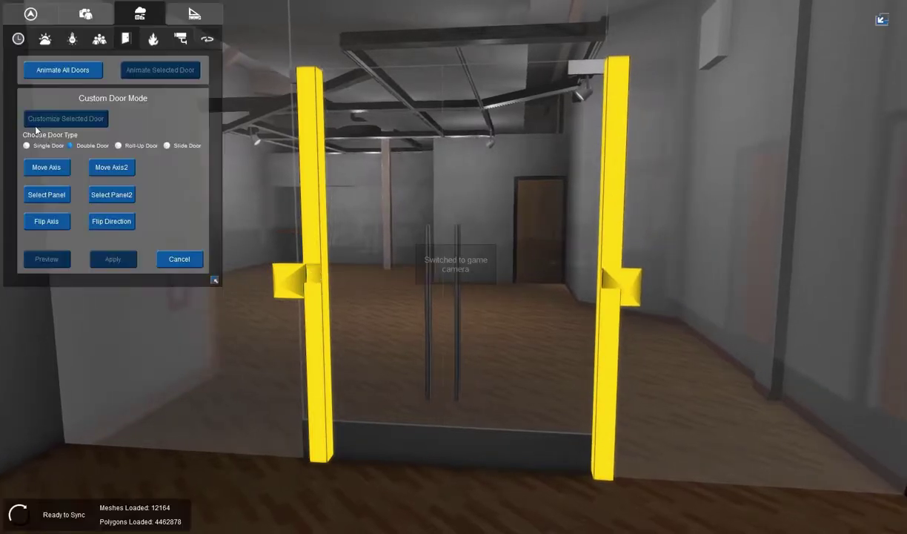
click(112, 169)
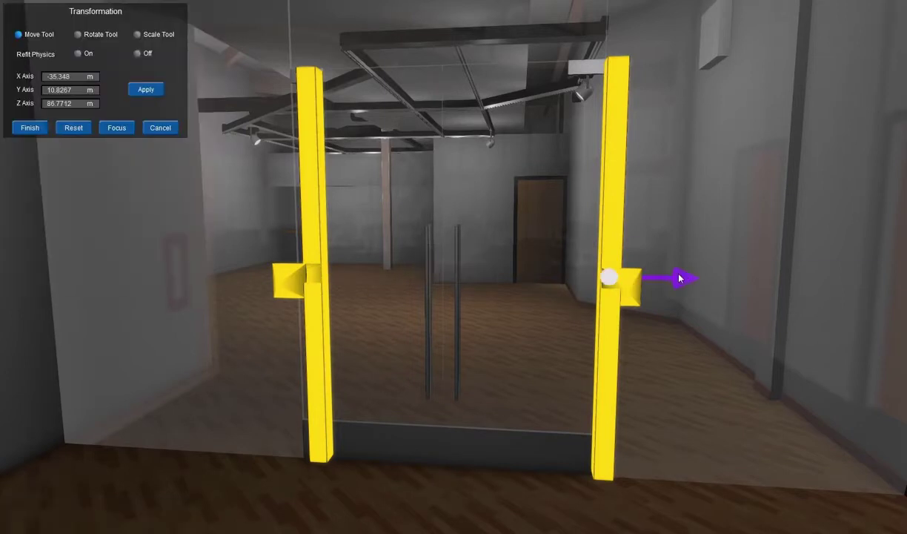
drag(680, 278, 620, 279)
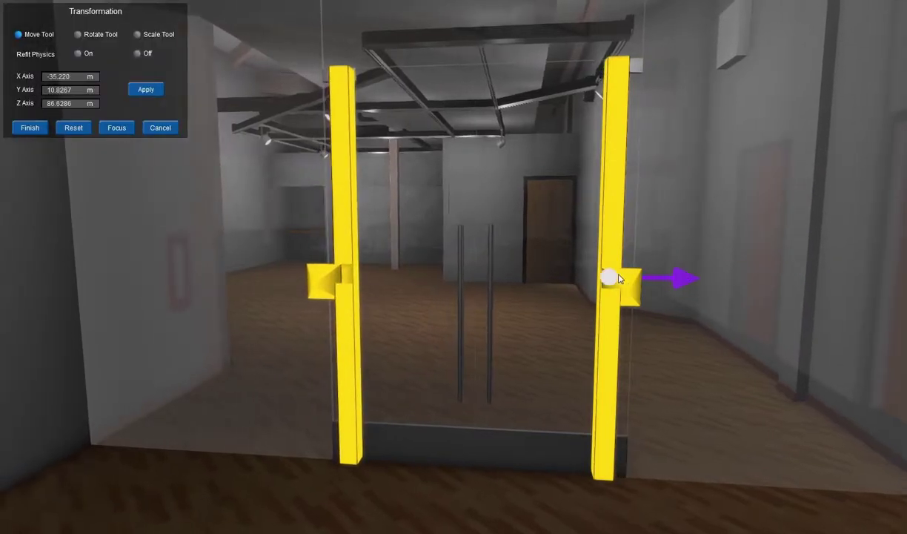
click(34, 128)
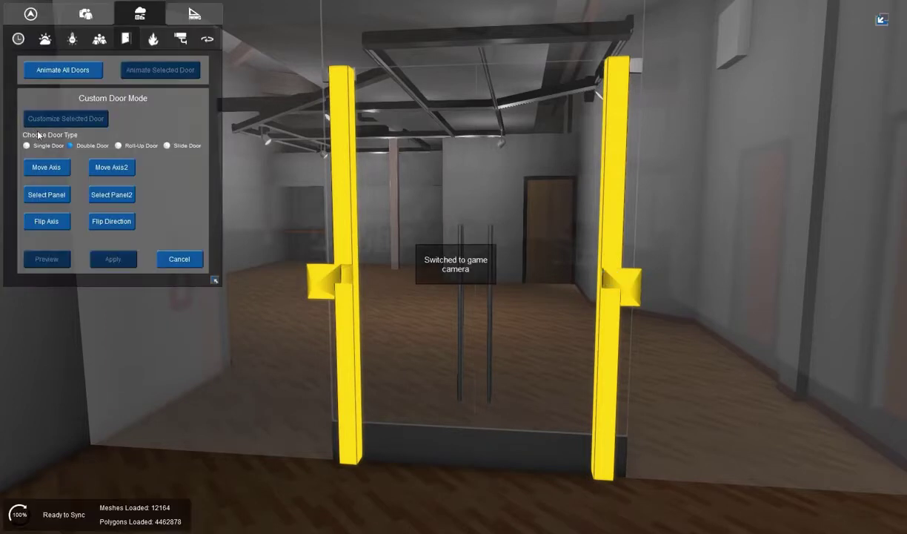
- Assign the left glass panel as the first leaf and the right as the second
click(47, 194)
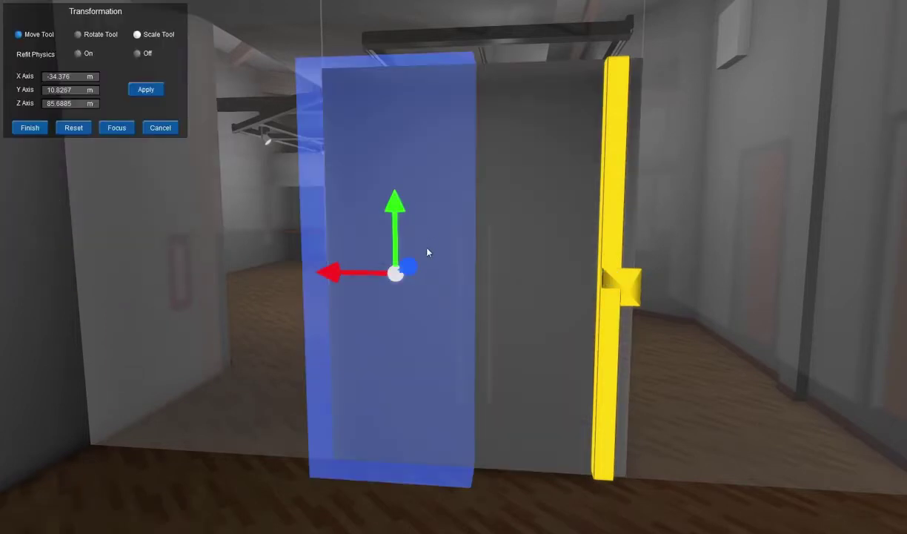
click(331, 276)
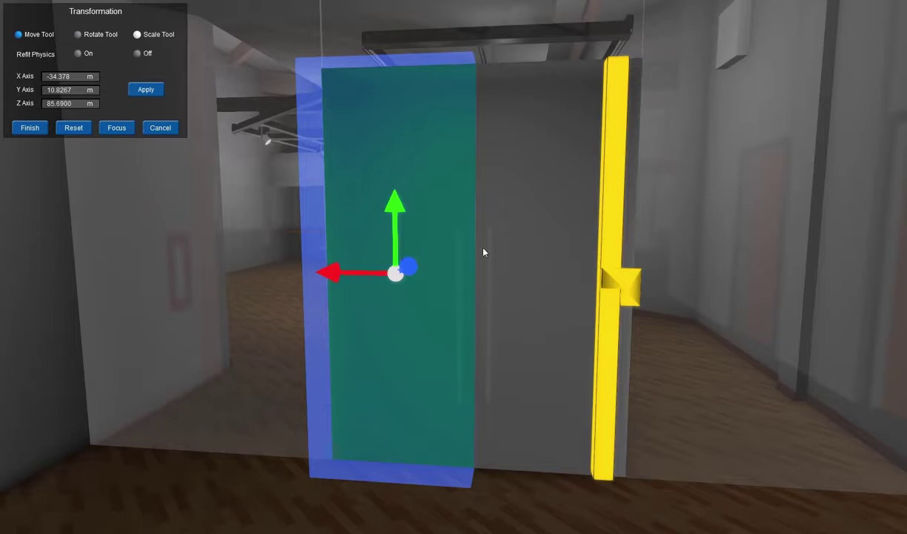
click(30, 128)
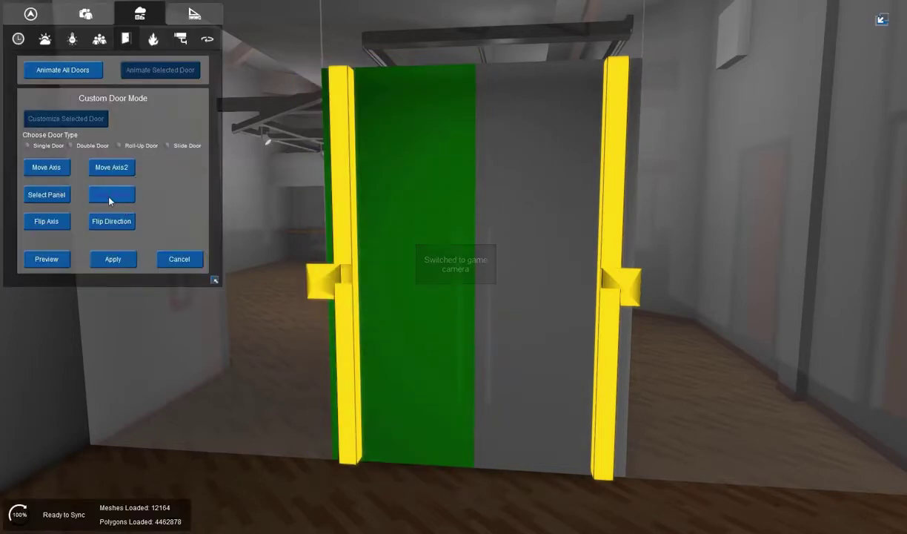
click(105, 190)
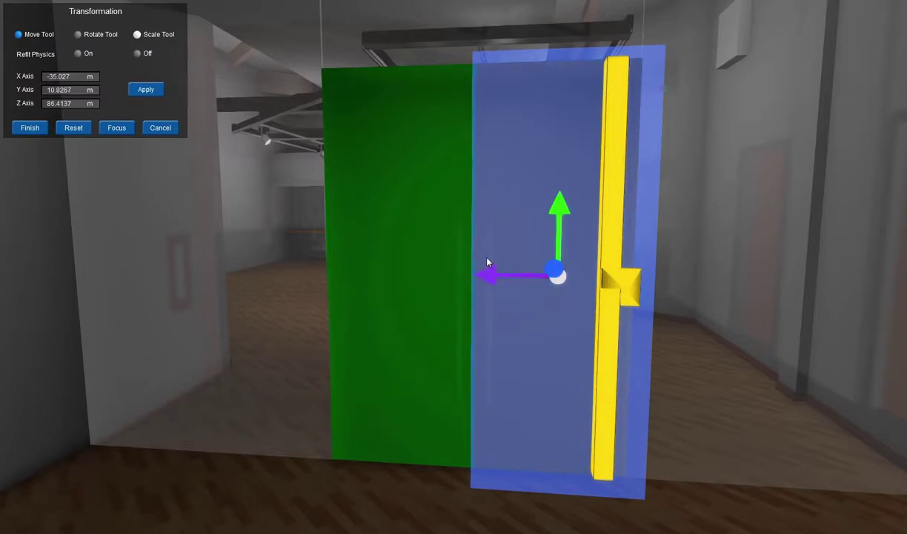
click(488, 279)
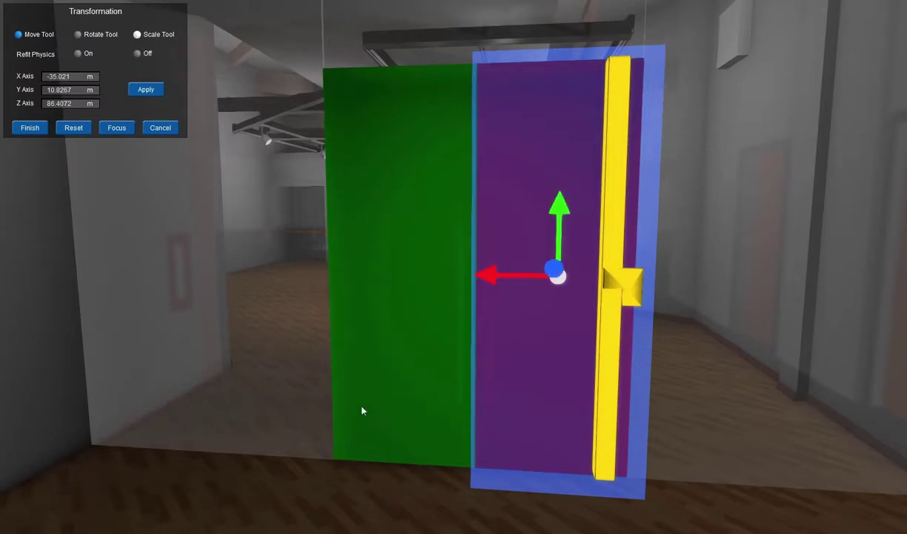
click(30, 128)
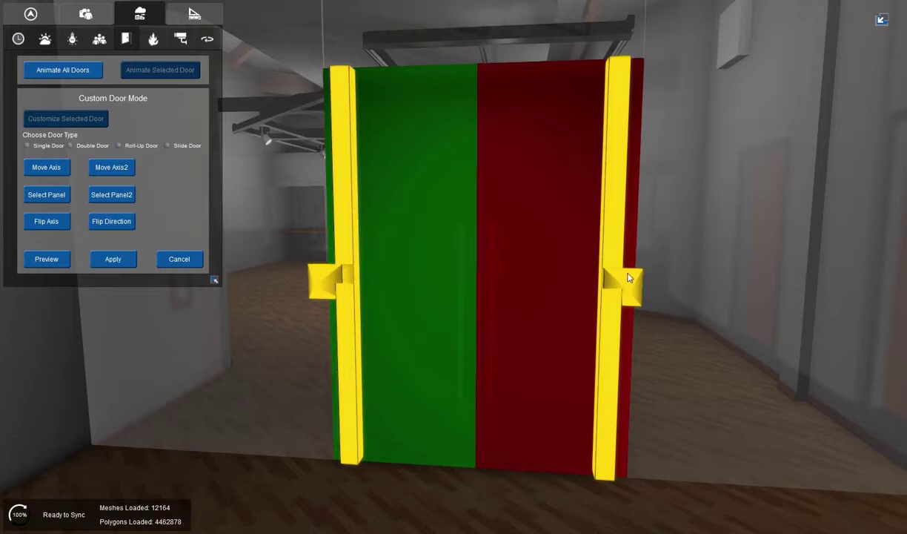
- Flip the double door's hinges, preview the swing twice, and apply it
click(49, 223)
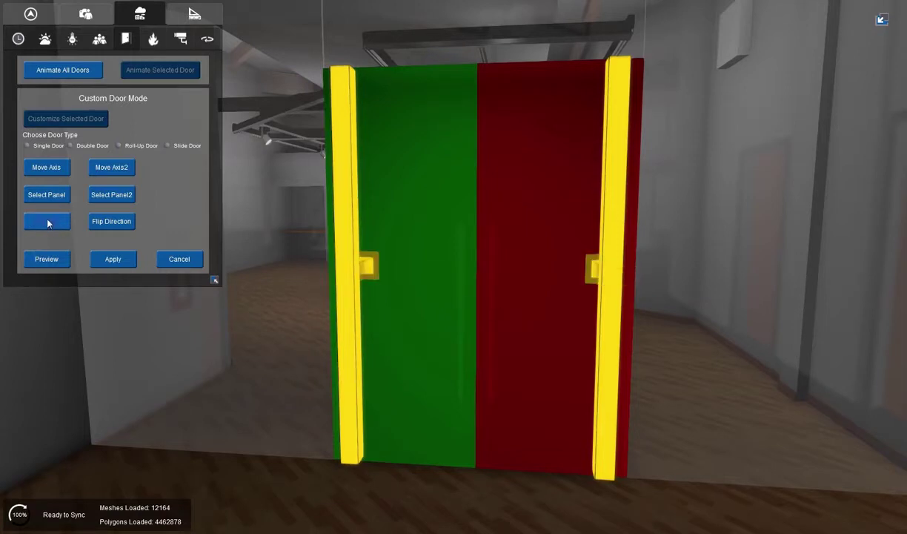
click(56, 265)
click(56, 266)
click(115, 259)
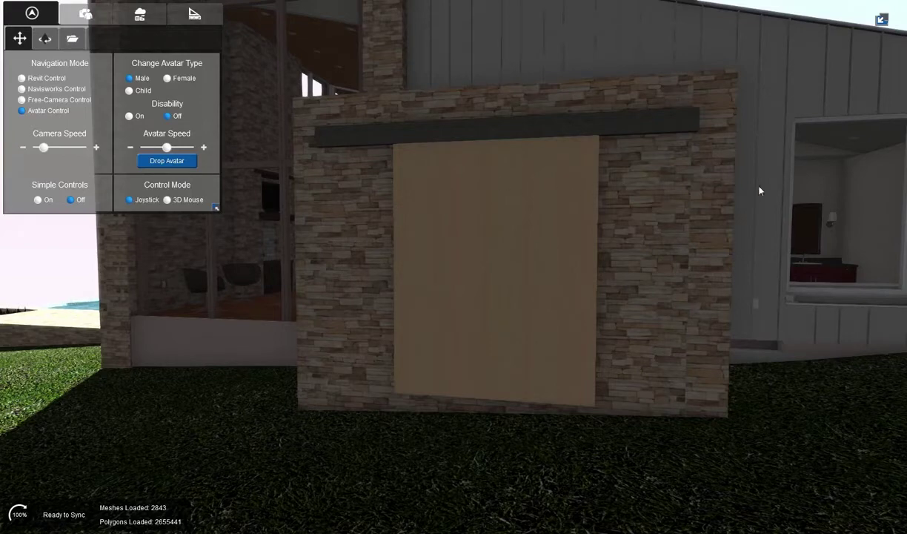
- Select the wooden barn door and customize its animation as a Slide Door
click(500, 252)
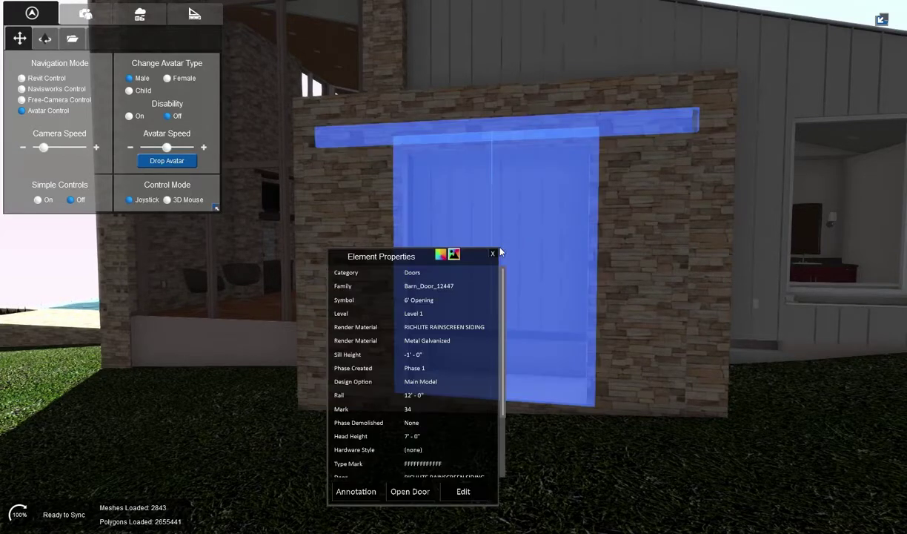
click(147, 18)
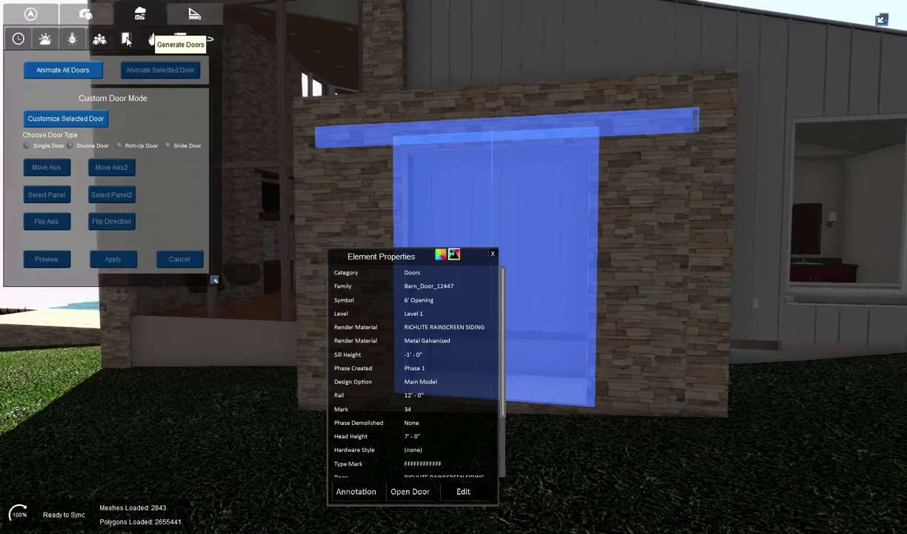
click(84, 126)
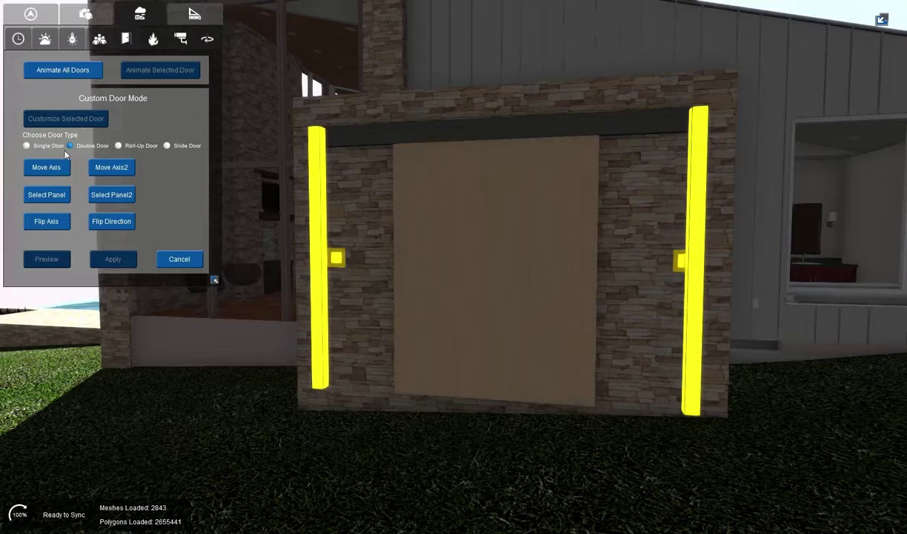
click(167, 146)
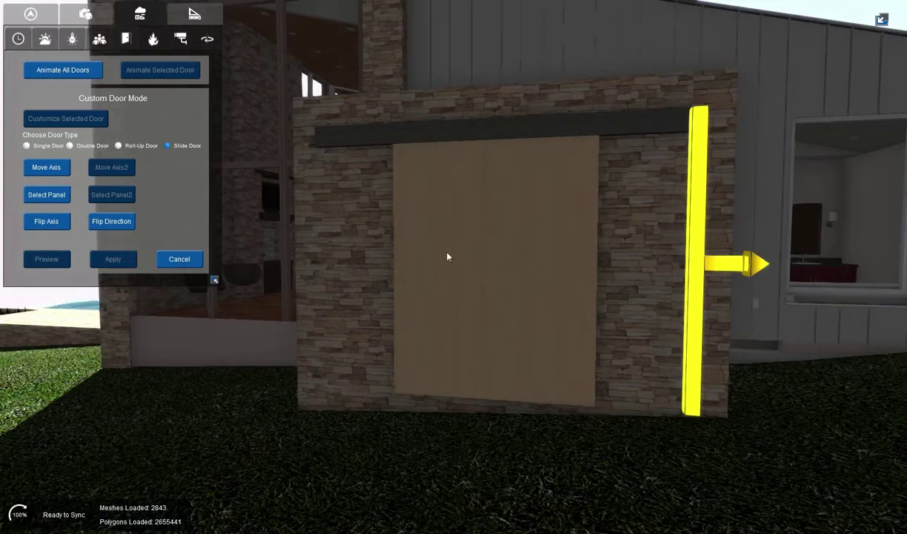
- Drag the barn door's slide axis from the wall's edge to the door's right edge
click(49, 169)
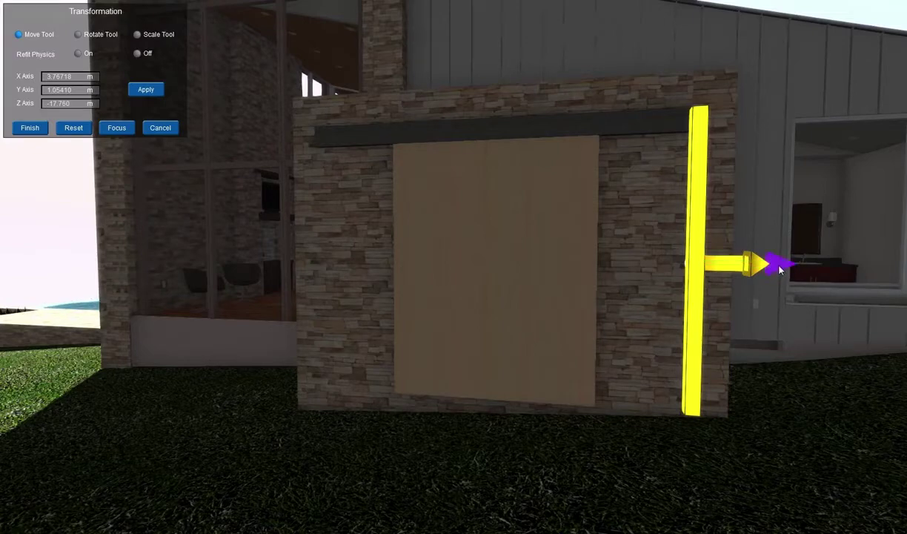
drag(780, 271, 576, 271)
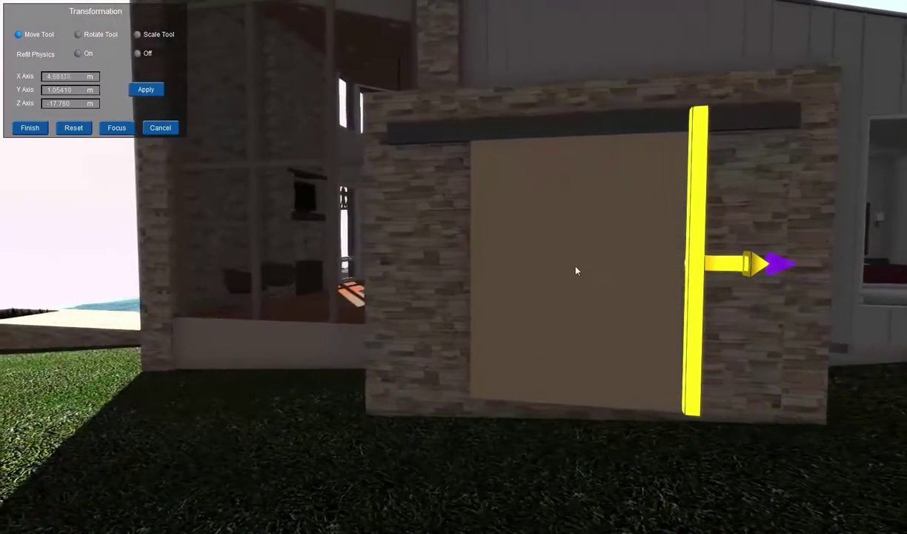
drag(669, 289, 690, 288)
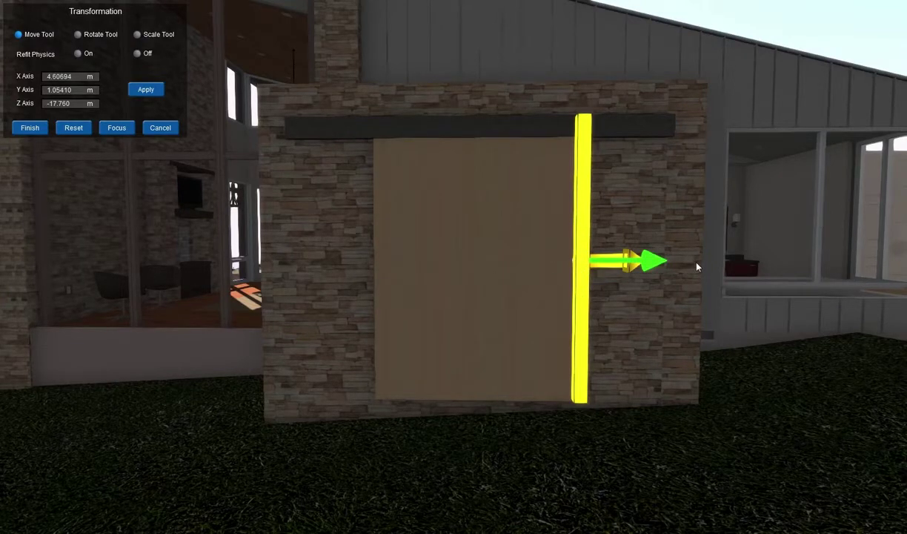
click(30, 128)
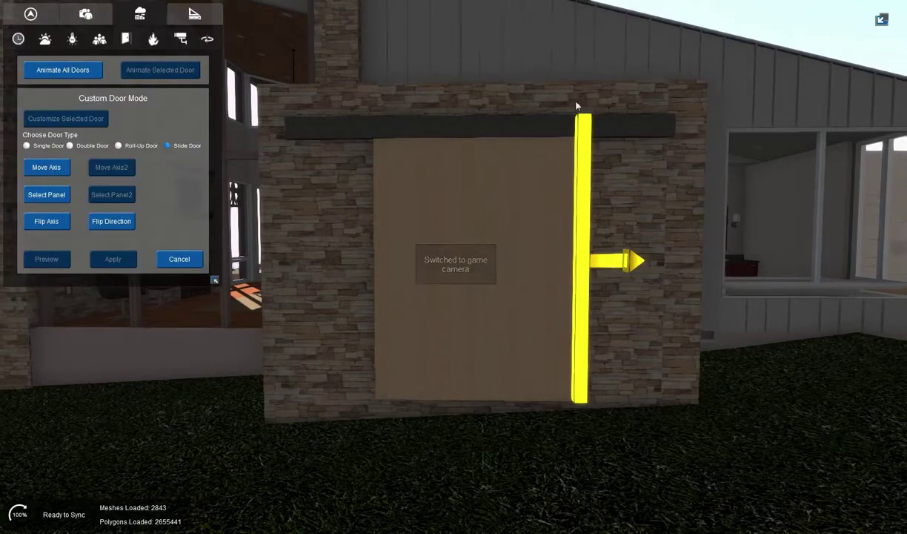
- Scale and lower the sliding panel to fill the barn door opening
click(45, 194)
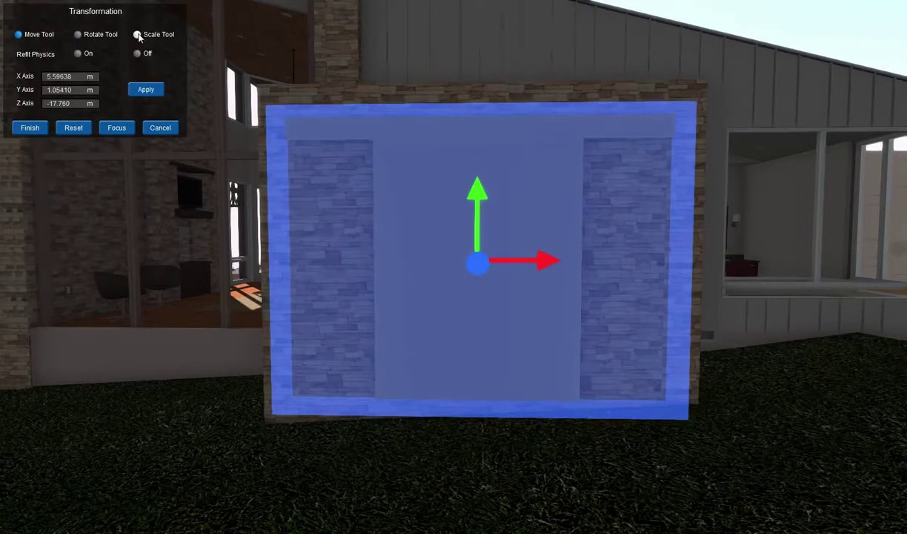
click(137, 35)
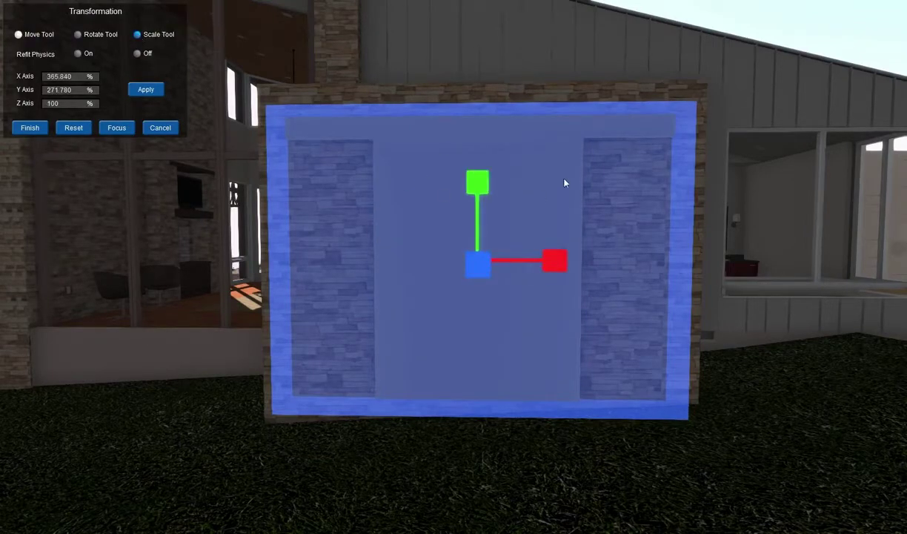
drag(480, 206, 480, 291)
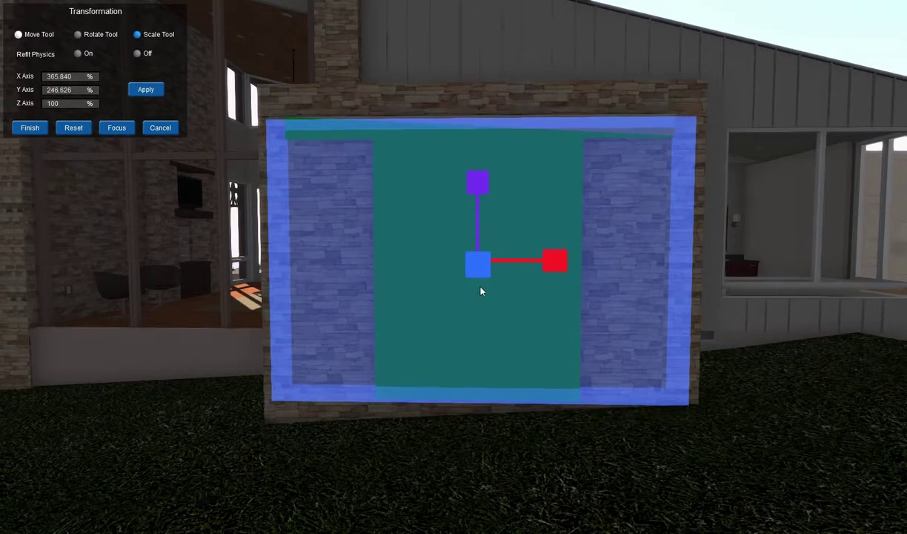
click(18, 34)
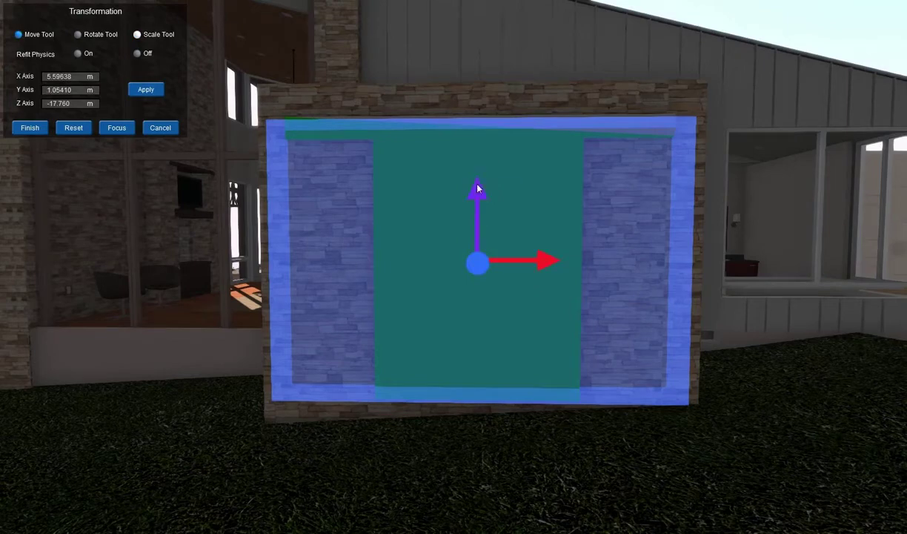
click(477, 261)
drag(479, 187, 479, 213)
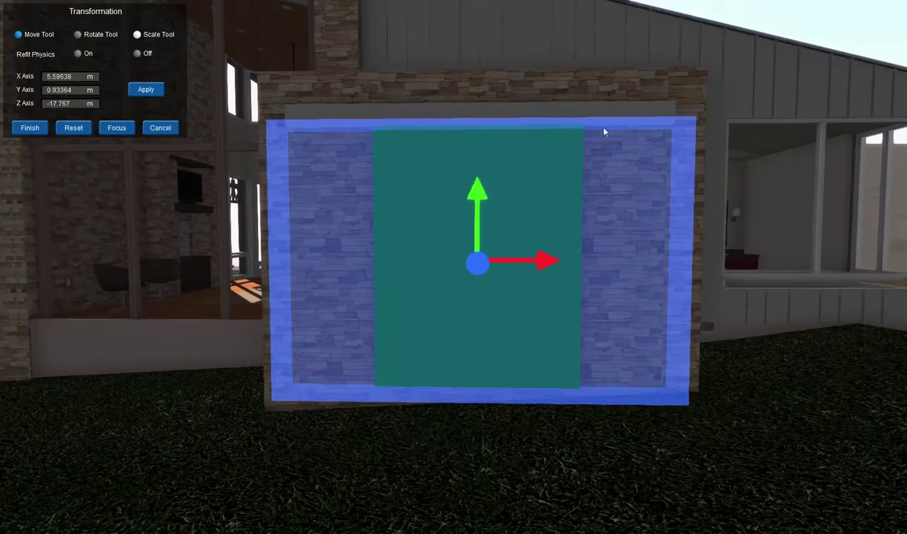
click(137, 34)
drag(561, 266, 903, 265)
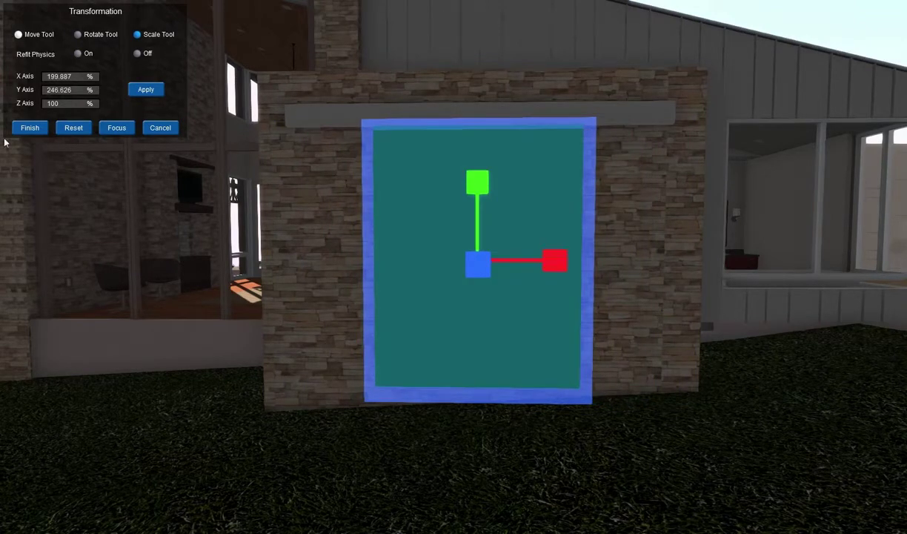
click(30, 127)
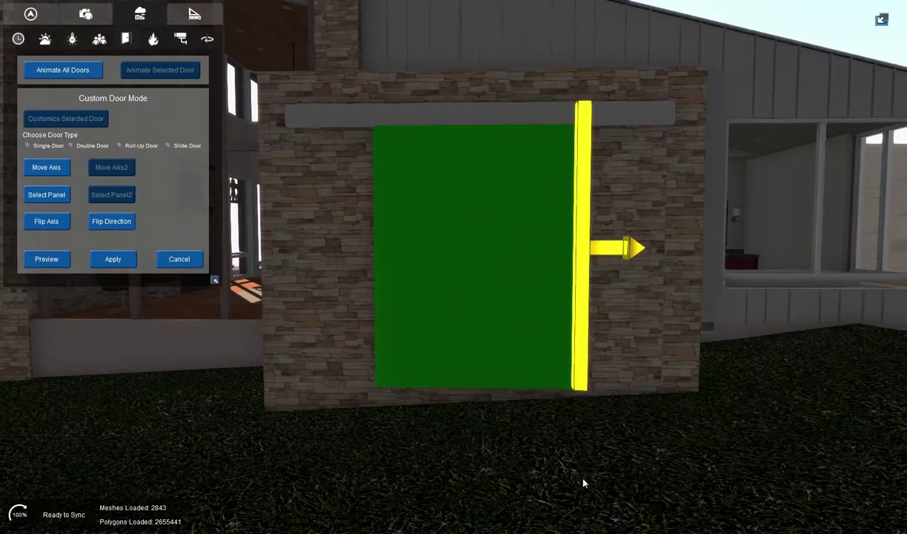
- Preview the slide, shift the slide axis, and preview it again
click(48, 261)
click(46, 169)
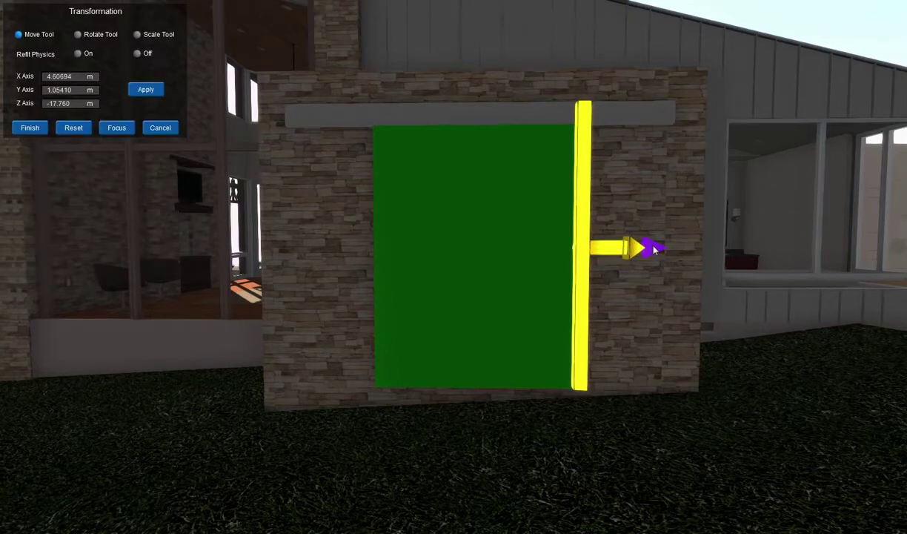
drag(655, 251, 554, 250)
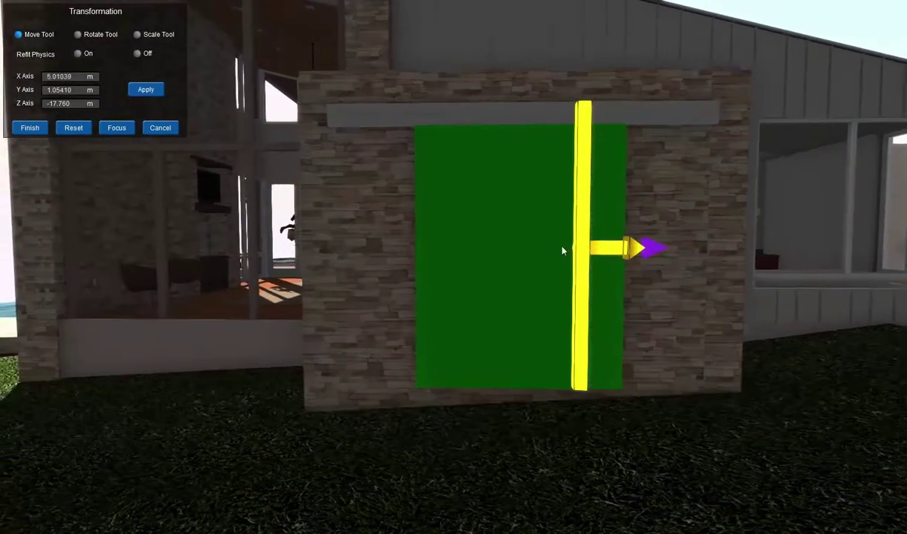
click(31, 128)
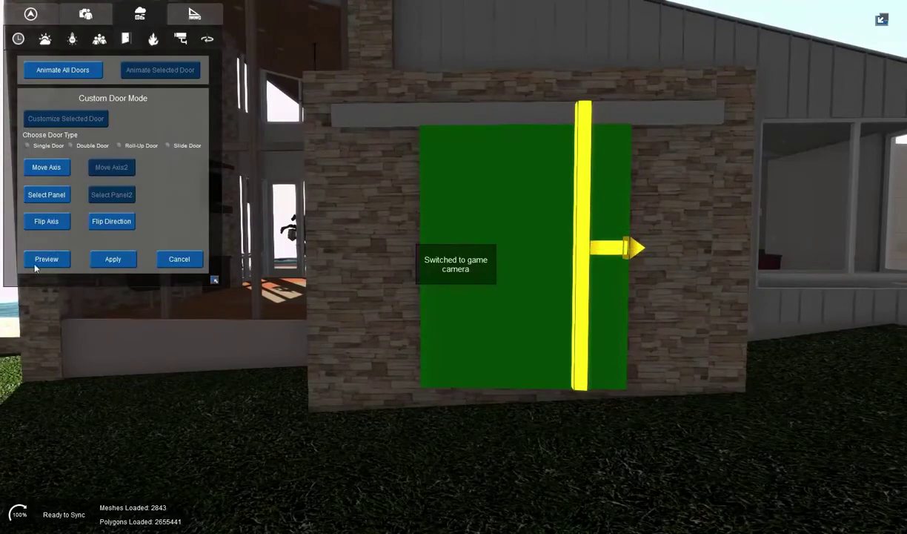
click(37, 266)
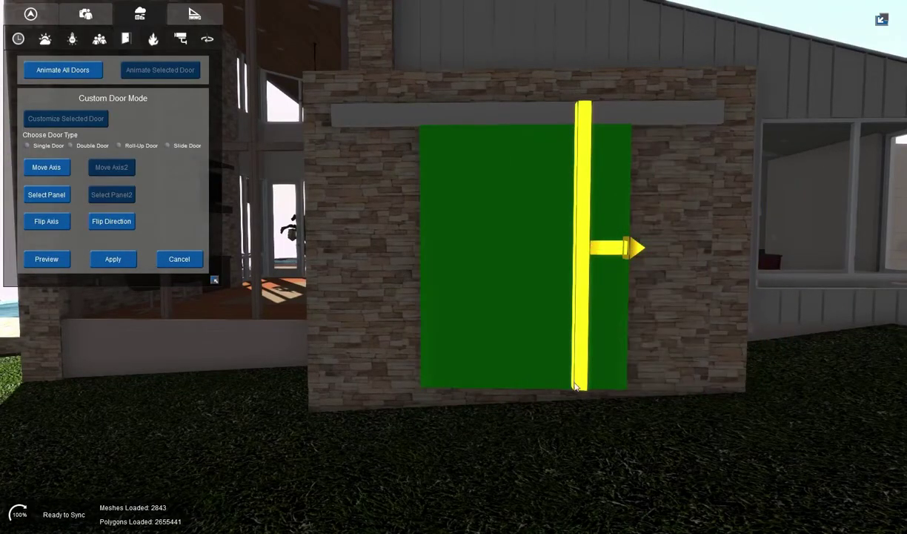
- Nudge the slide axis back to the opening's right edge and preview the rightward slide
click(46, 167)
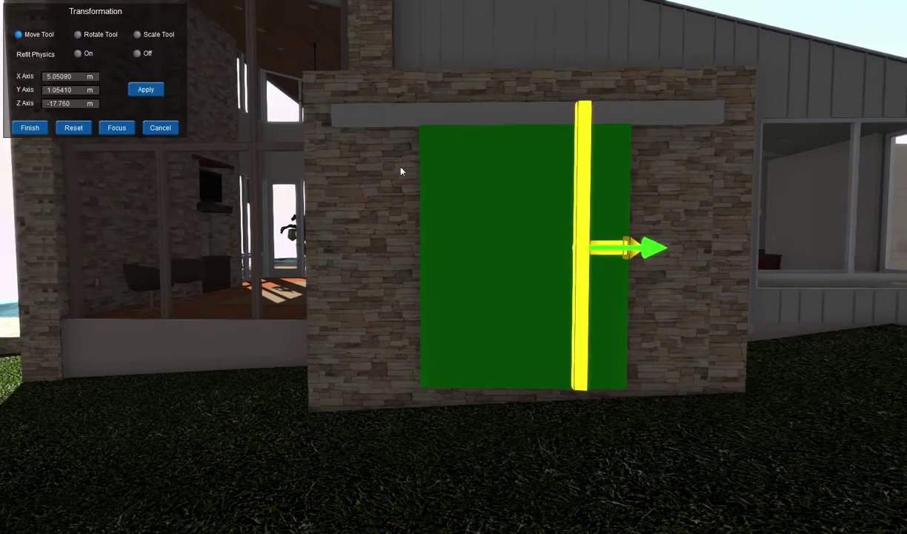
drag(649, 247, 774, 243)
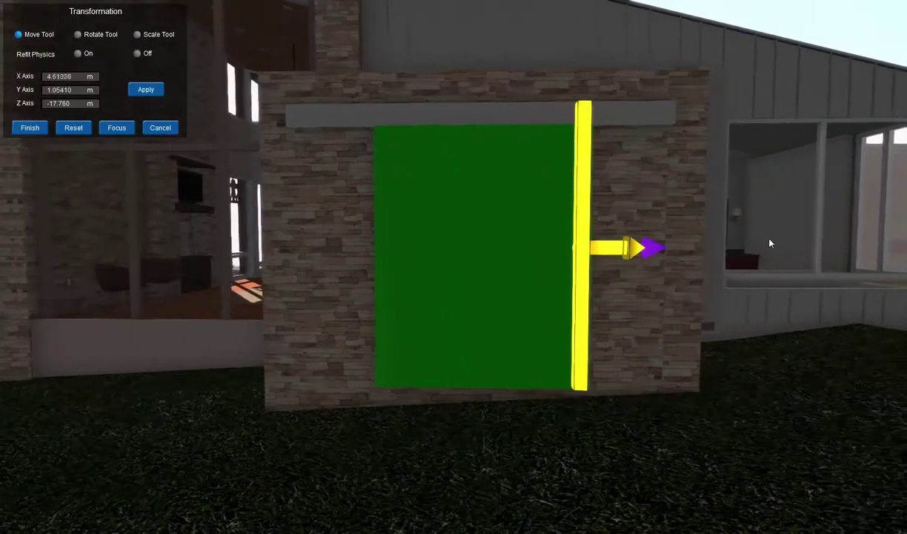
click(30, 126)
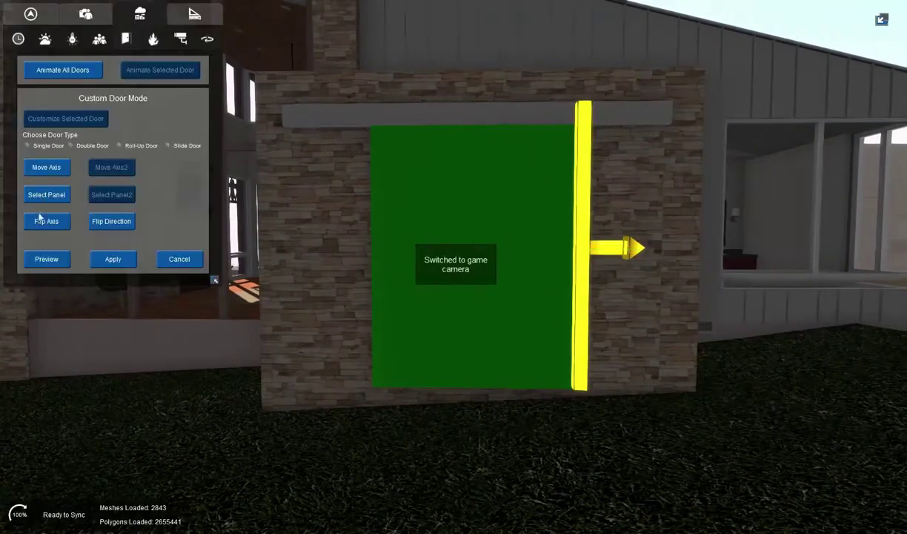
click(49, 265)
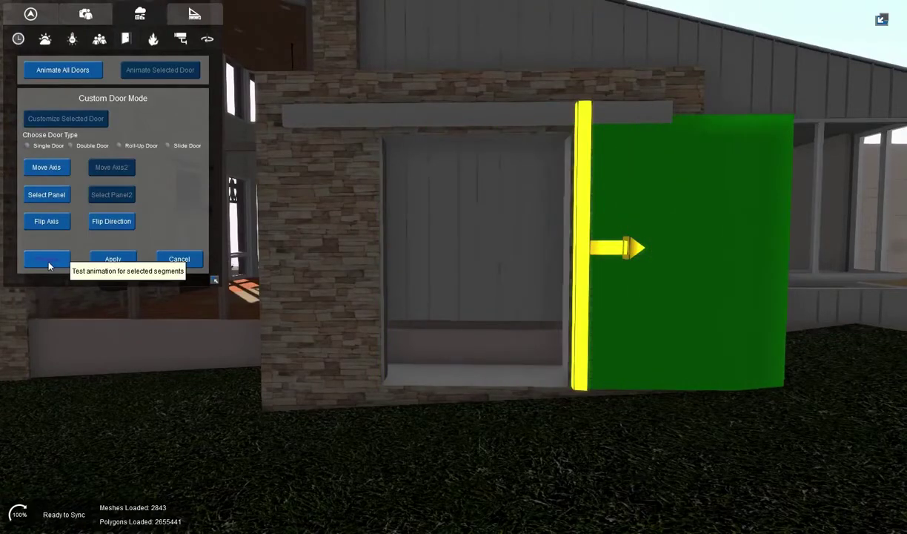
- Apply the sliding barn door animation and play it to slide the door open and shut
click(112, 259)
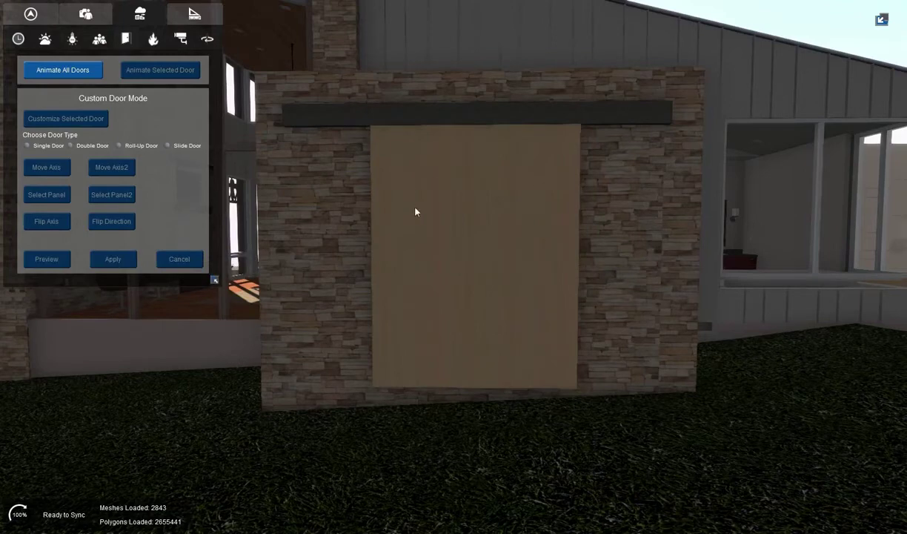
click(430, 221)
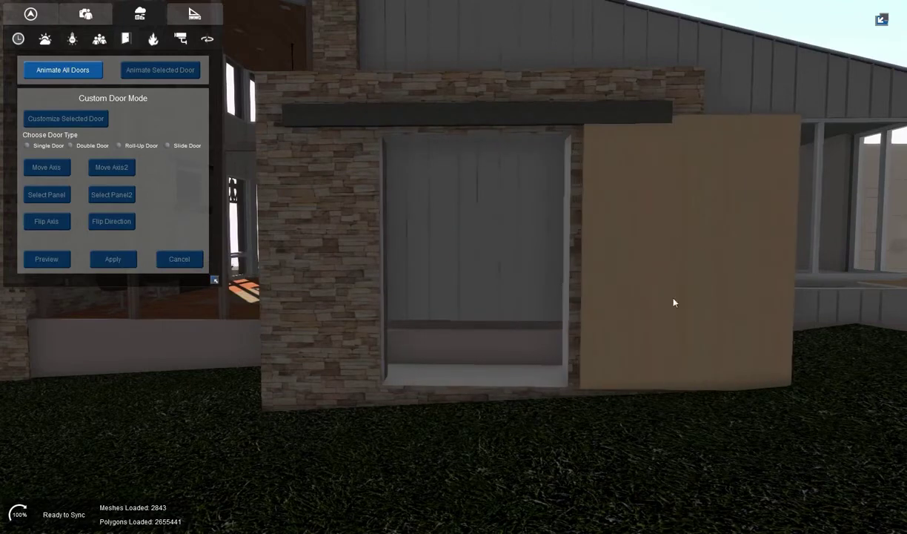
click(640, 235)
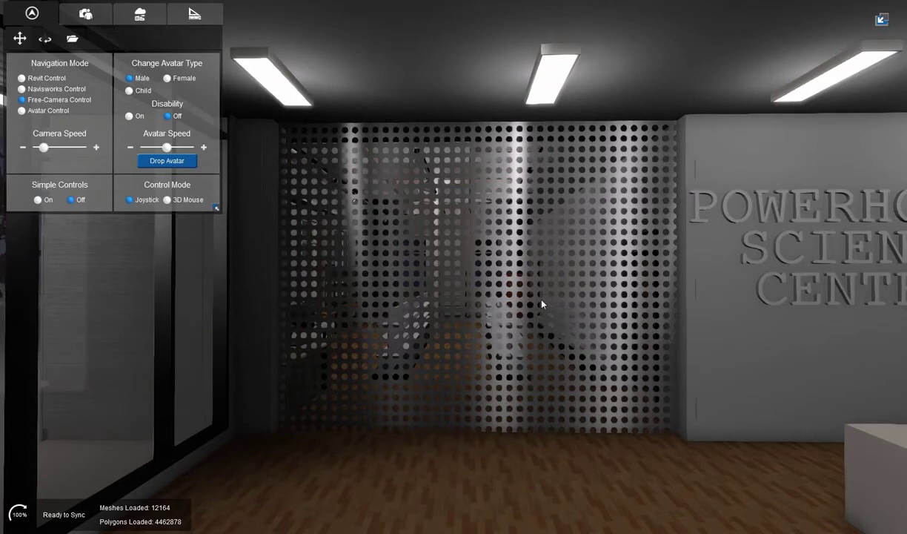
- Customize the perforated metal grille's animation as a roll-up door from the door settings
click(476, 229)
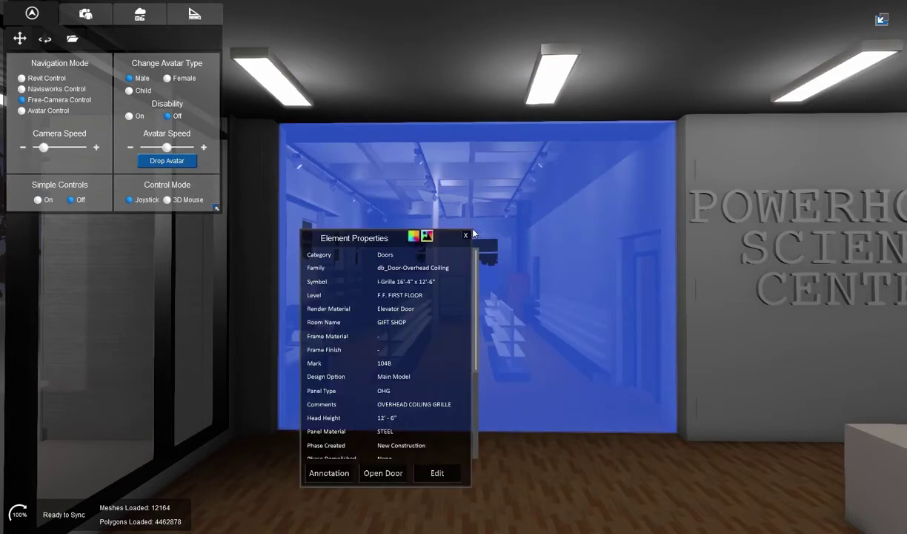
click(152, 22)
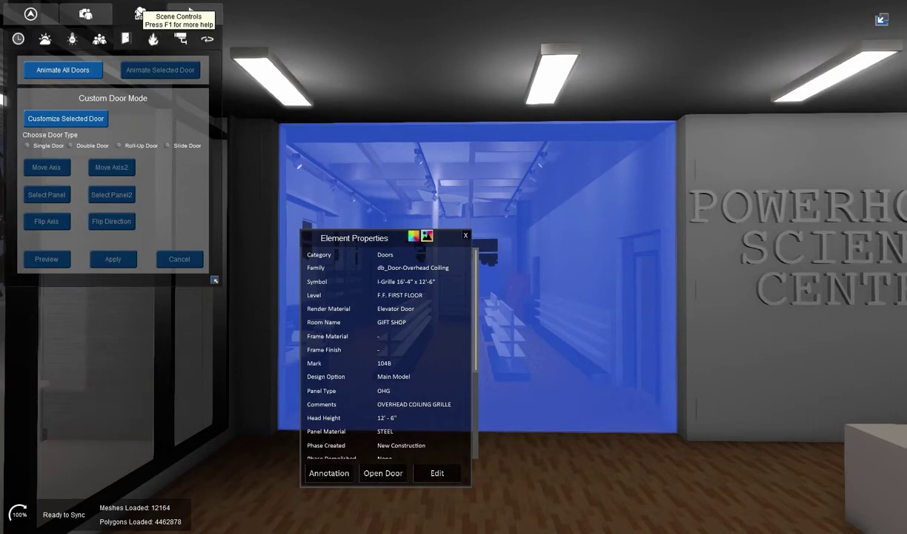
click(85, 122)
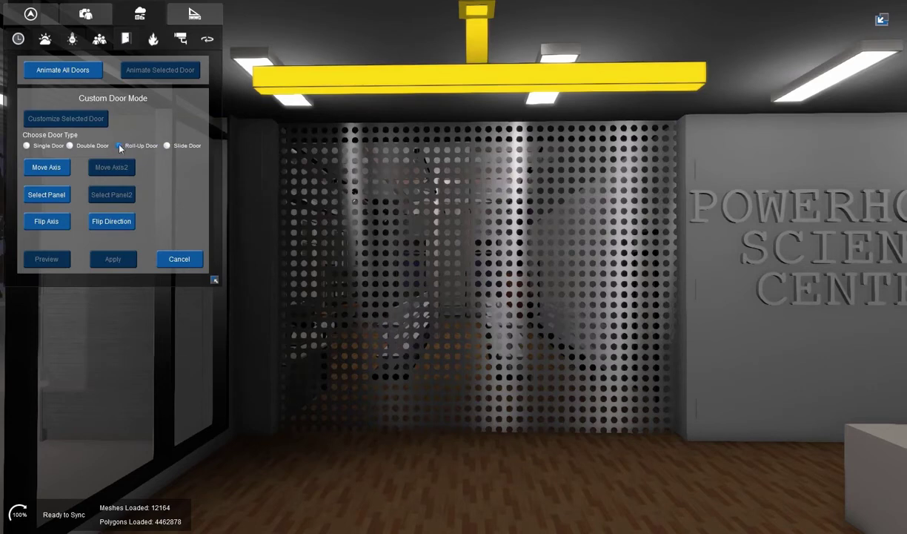
click(46, 168)
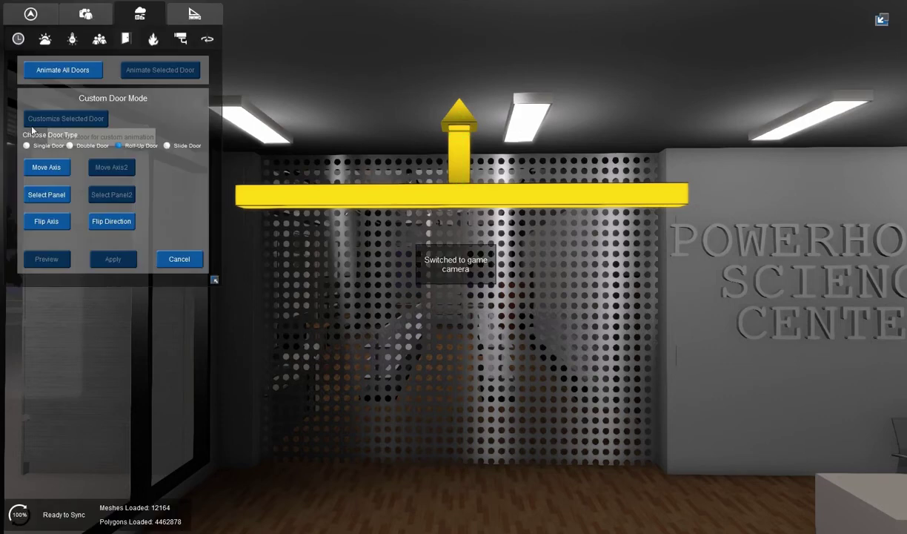
- Scale the roll-up panel's height down and lower it to fill the grille opening
click(49, 194)
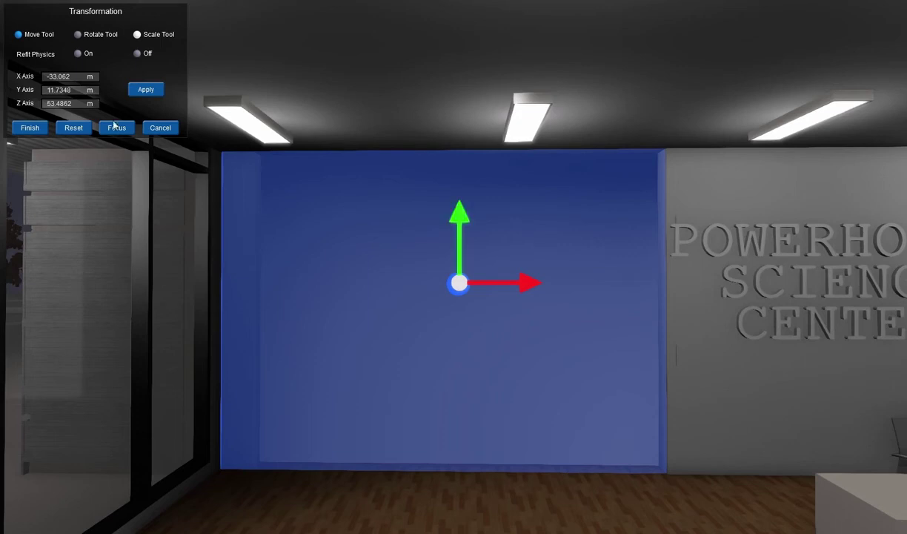
click(137, 35)
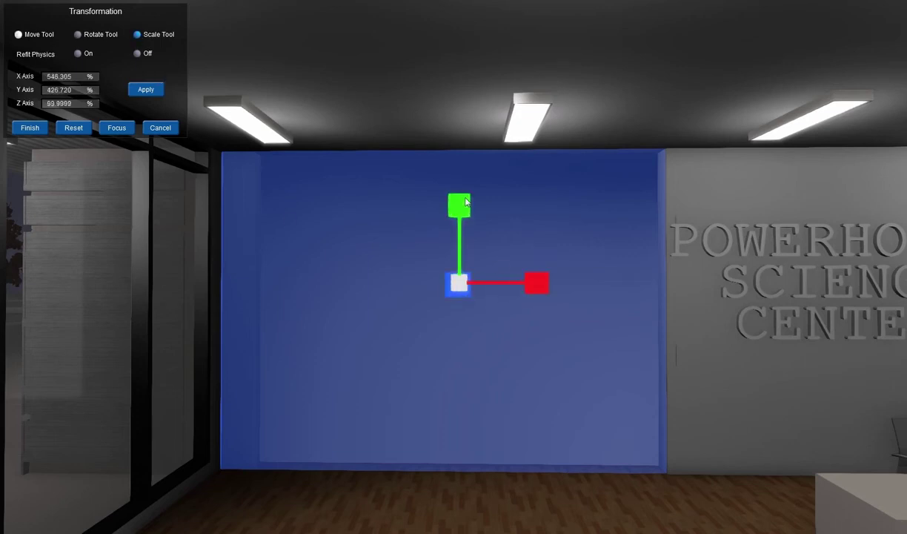
drag(459, 205, 461, 360)
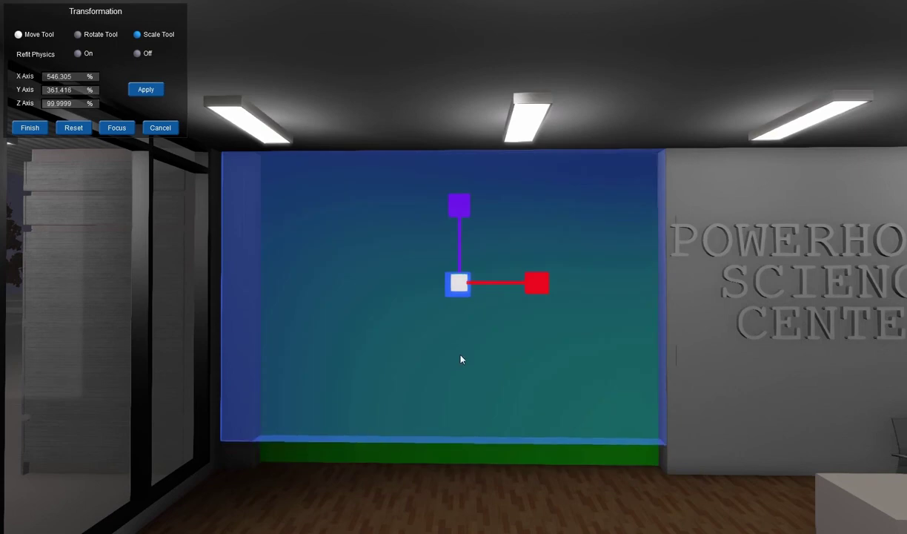
click(18, 34)
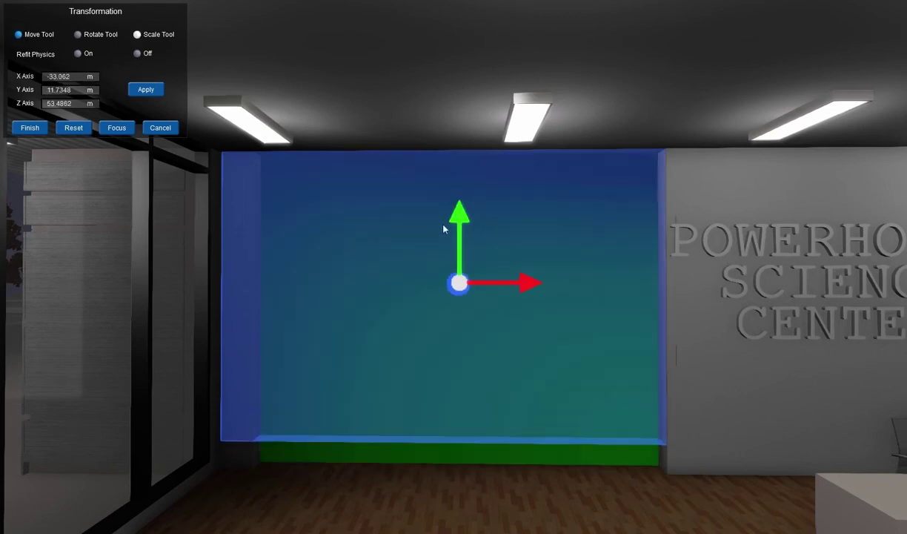
drag(459, 215, 460, 271)
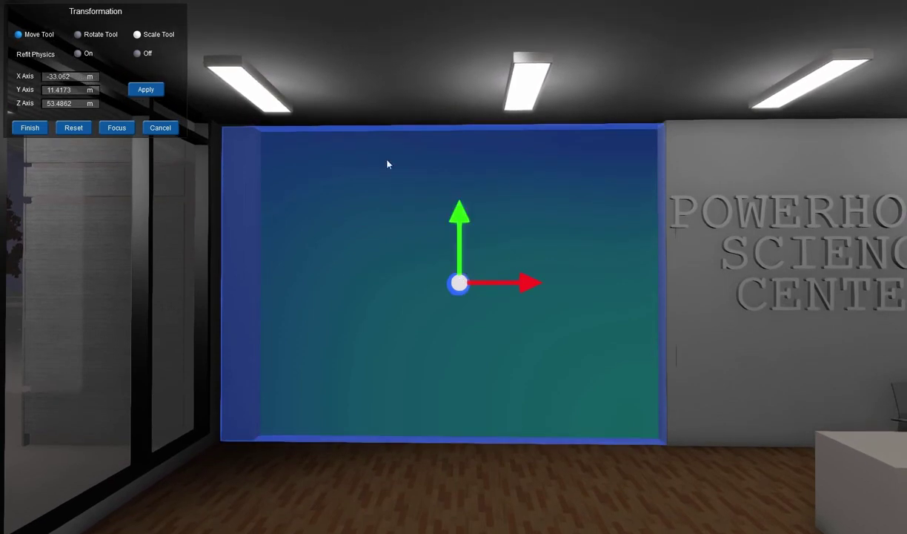
click(25, 131)
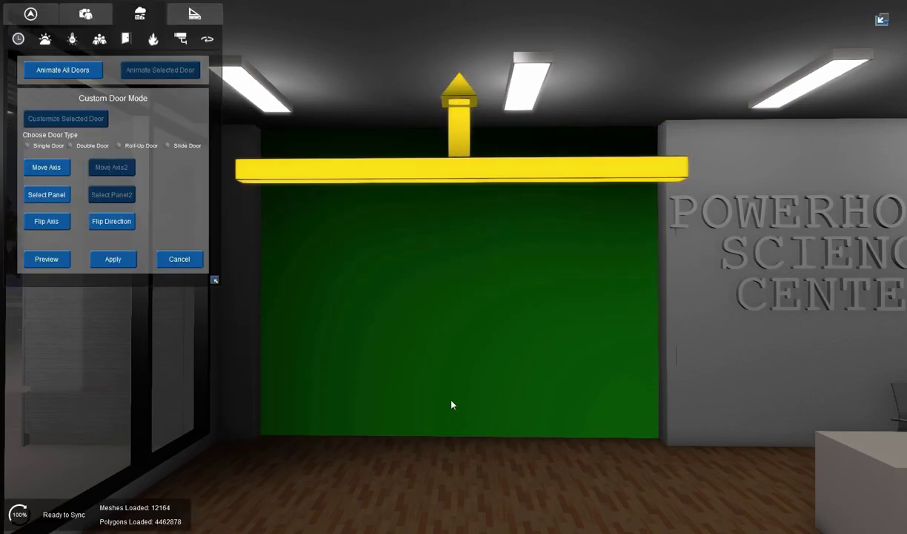
- Preview and apply the roll-up animation, then play it to roll the grille up and down
click(56, 258)
click(107, 265)
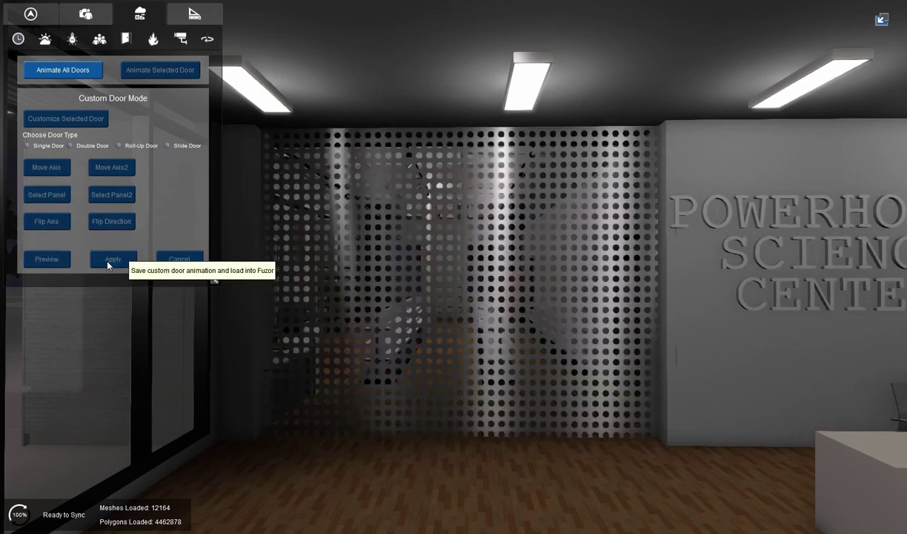
click(449, 247)
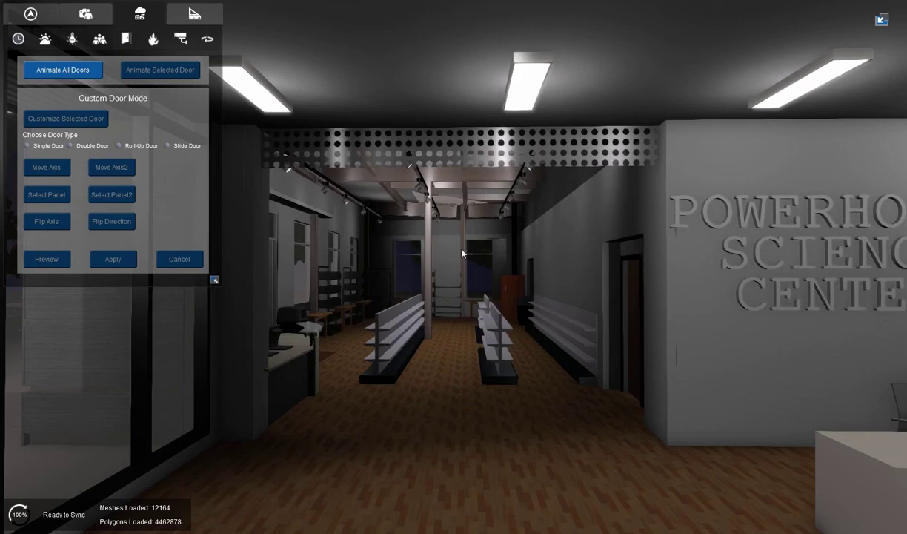
click(476, 142)
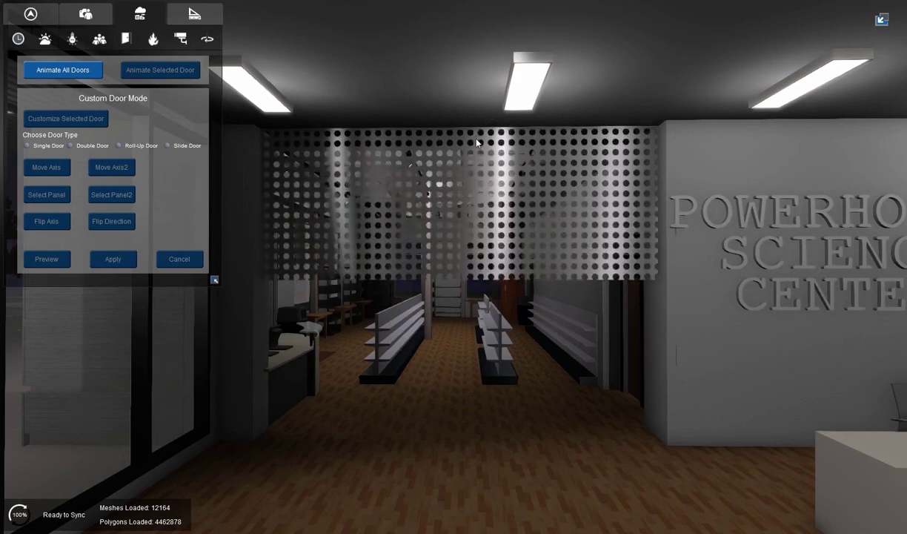